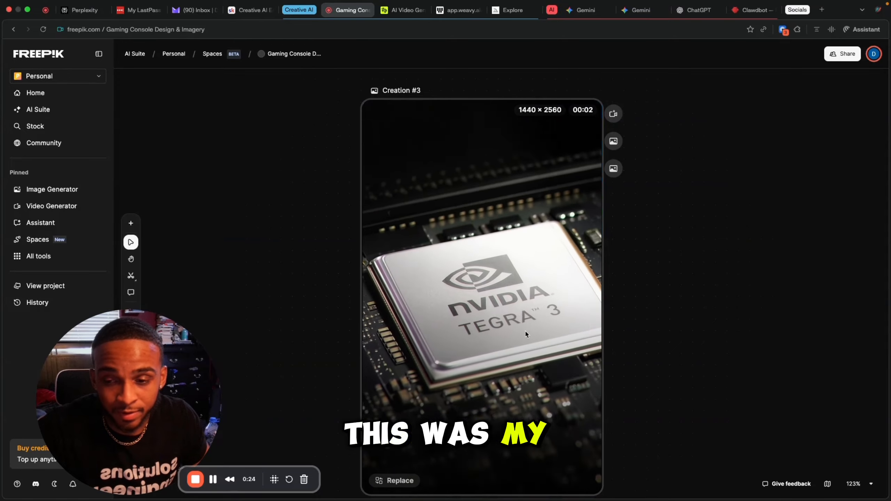
# Examine the finished console video in Creation #3 and the overall node layout of the gaming console space
pyautogui.scroll(-1, 527, 333)
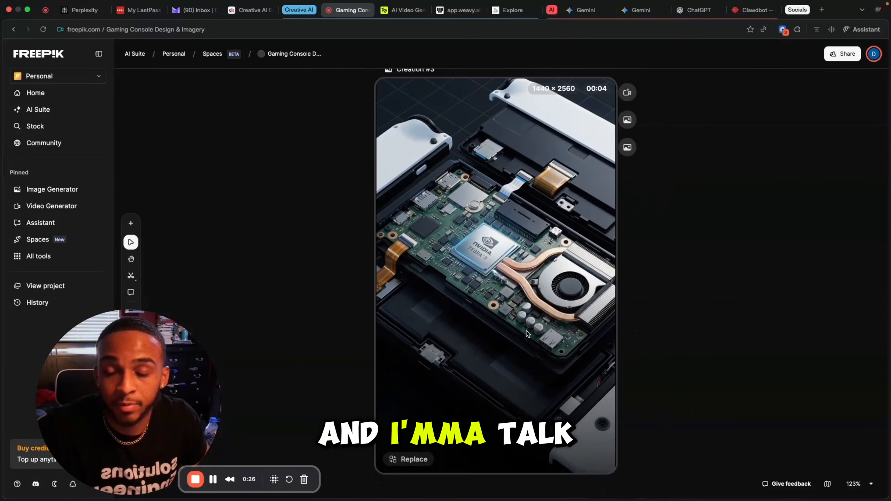
pyautogui.scroll(1, 526, 333)
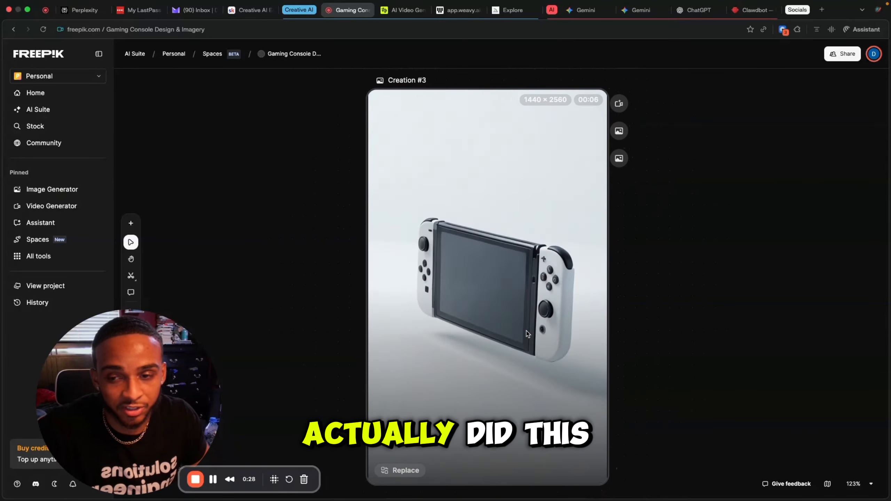
pyautogui.scroll(-3, 527, 333)
pyautogui.scroll(-10, 527, 333)
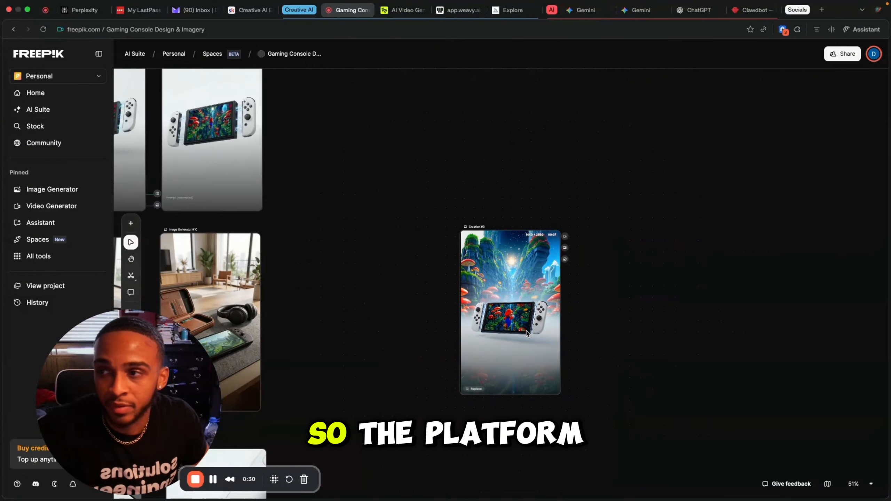
pyautogui.scroll(-6, 526, 333)
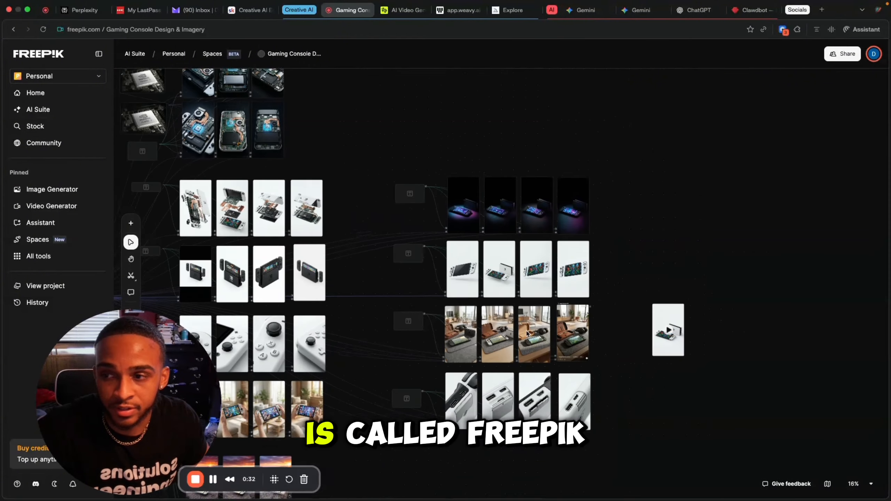
pyautogui.scroll(-1, 526, 333)
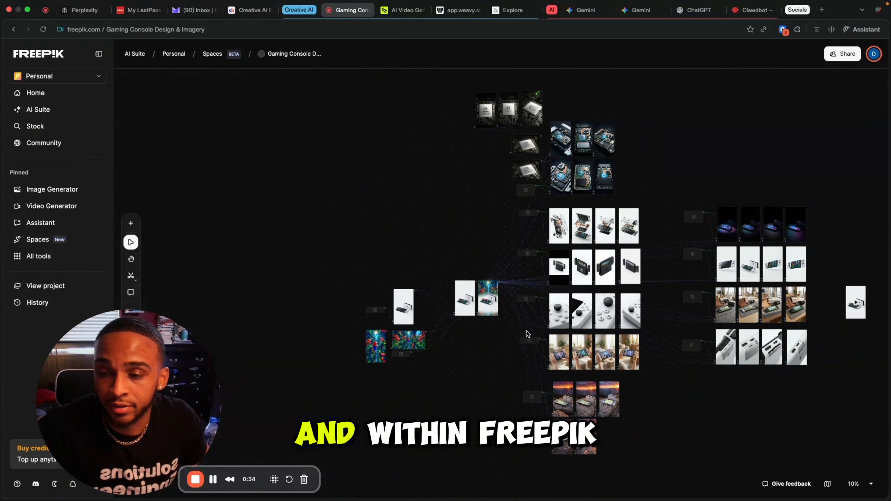
pyautogui.moveTo(526, 334); pyautogui.dragTo(455, 310)
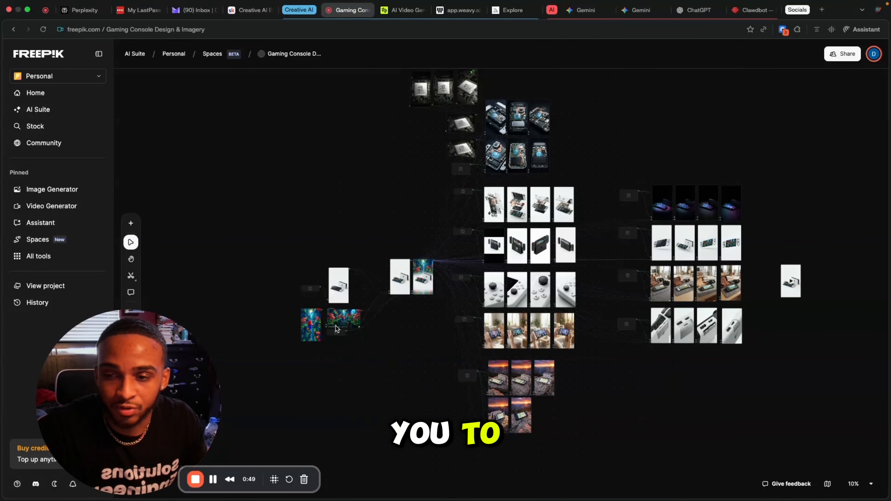
# Look through the AI models available for Image Generator #1, the node fed by the Text #1 prompt
pyautogui.scroll(5, 291, 301)
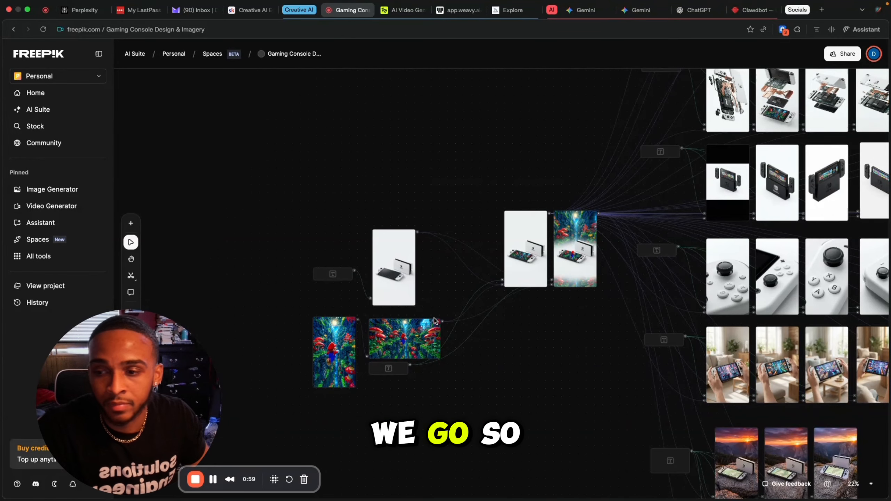
pyautogui.scroll(5, 434, 317)
pyautogui.hscroll(-5, 434, 318)
pyautogui.scroll(5, 434, 318)
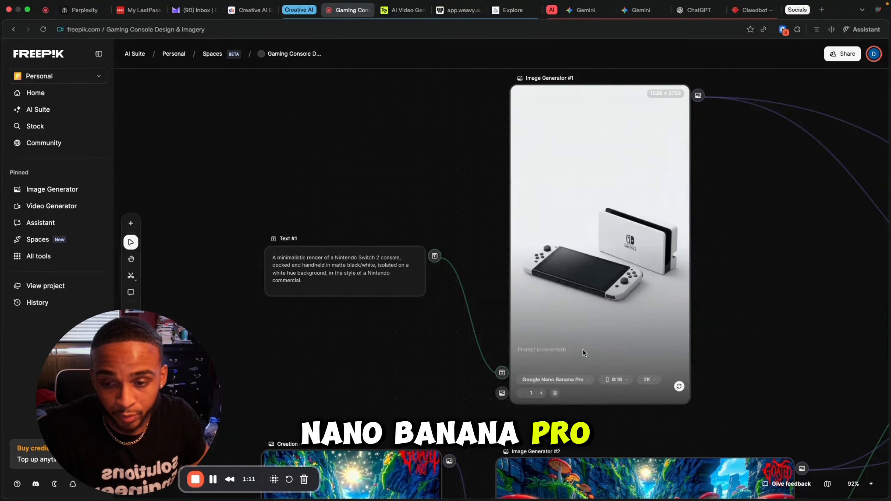
pyautogui.click(581, 384)
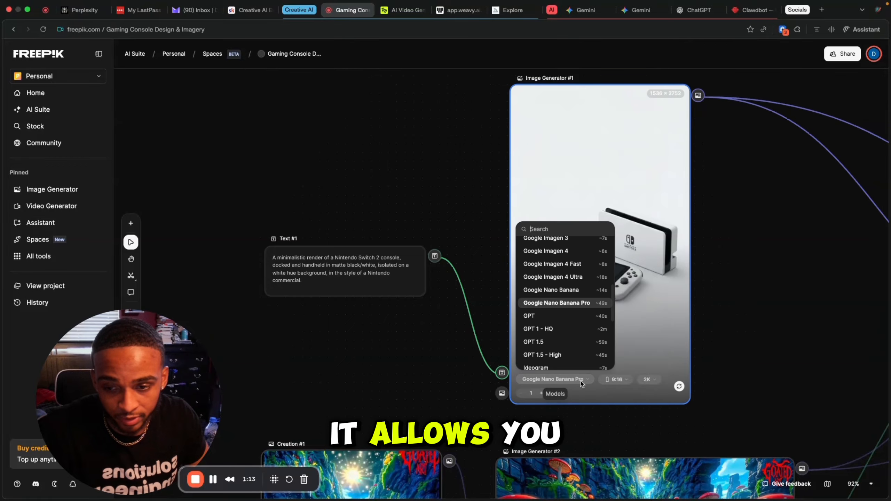
pyautogui.scroll(3, 566, 288)
pyautogui.scroll(3, 567, 289)
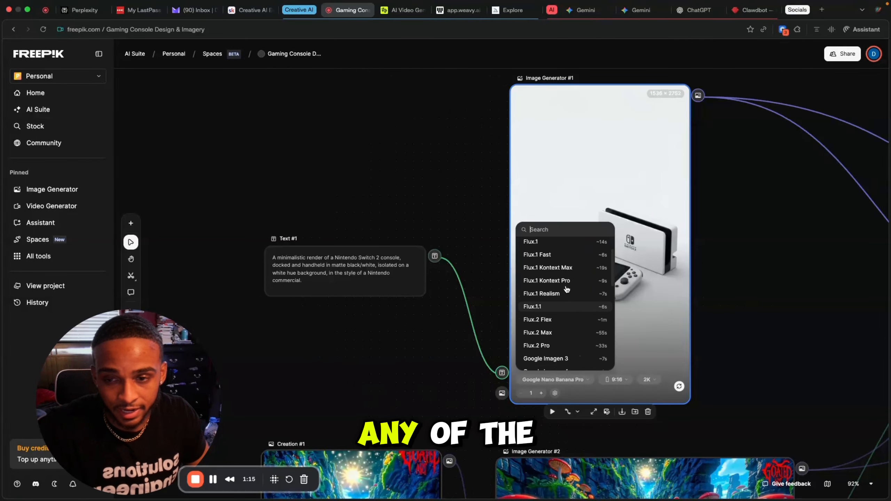
pyautogui.scroll(-6, 567, 289)
pyautogui.scroll(-5, 567, 289)
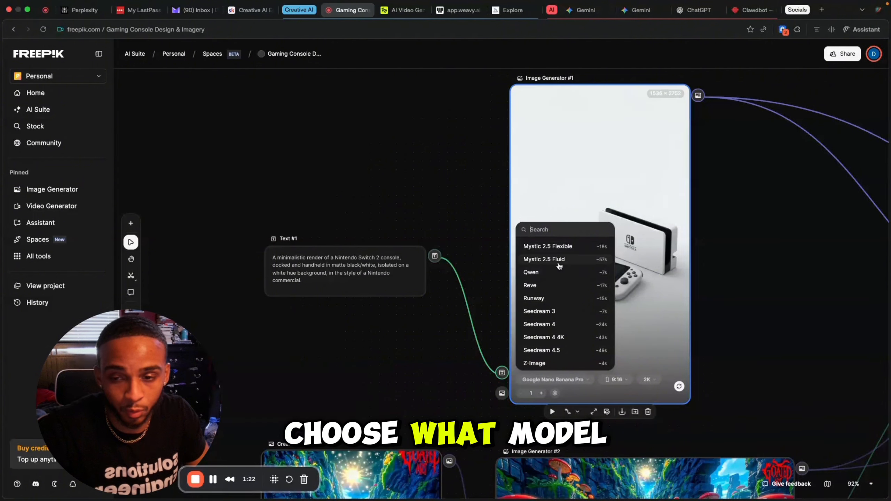
pyautogui.scroll(2, 566, 288)
# Check the aspect ratio and resolution options of Image Generator #1
pyautogui.click(741, 304)
pyautogui.click(617, 379)
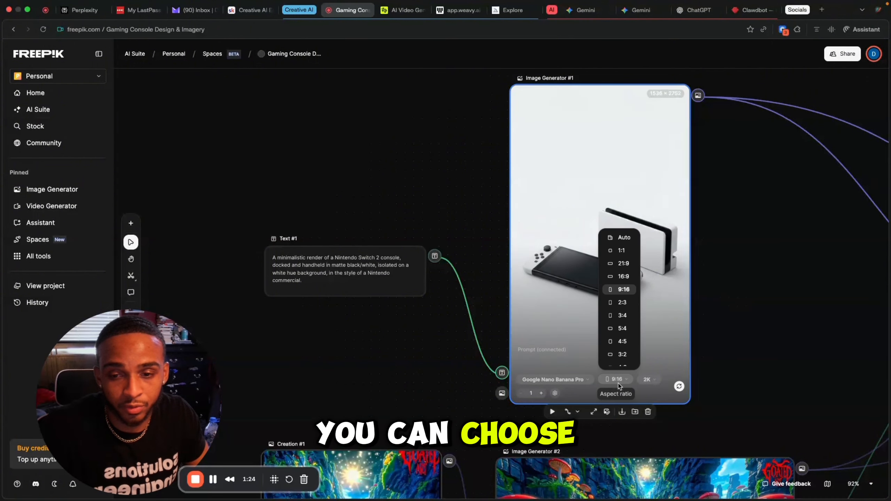
pyautogui.click(654, 382)
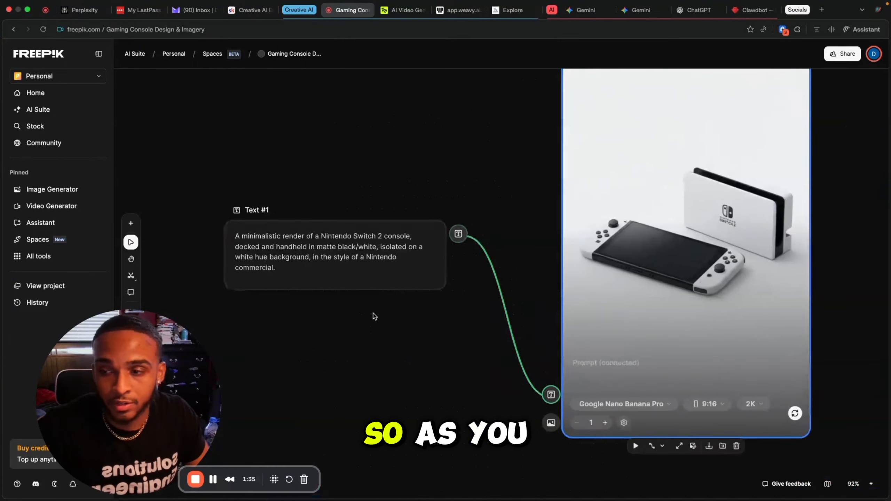
# Read the Text #1 prompt and examine the Nintendo Switch 2 render it produces in Image Generator #1
pyautogui.scroll(3, 373, 314)
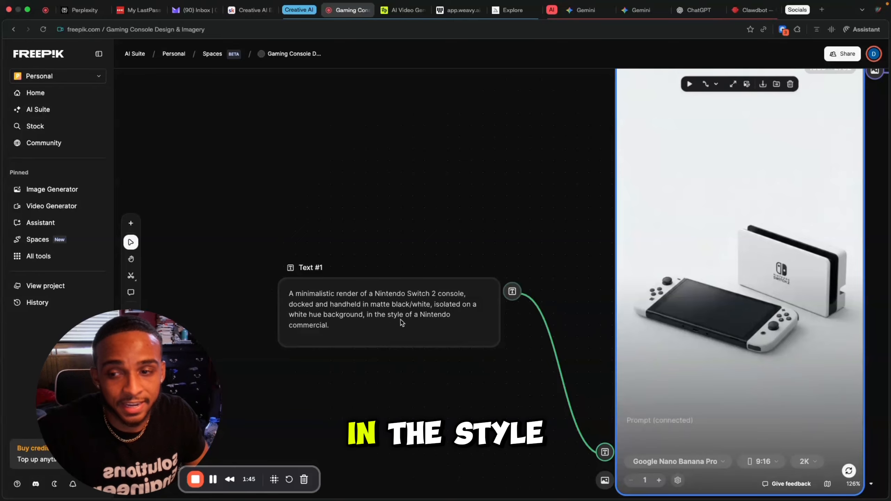
pyautogui.hscroll(3, 443, 326)
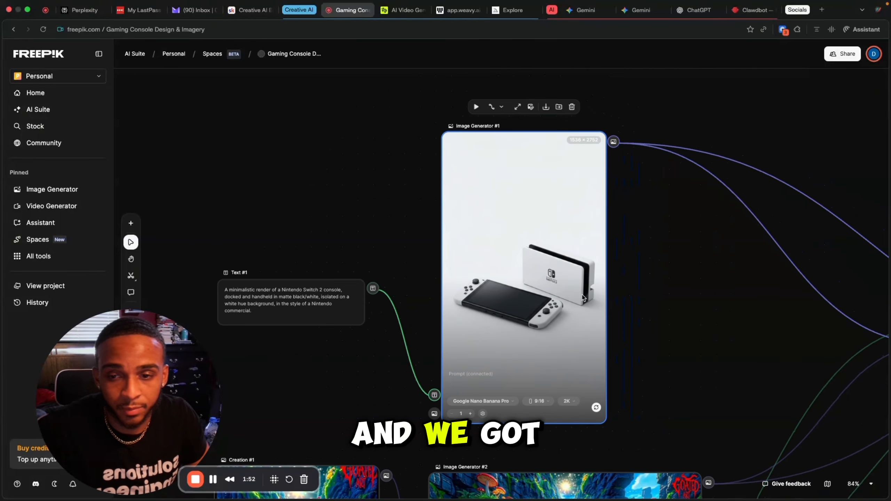
pyautogui.scroll(5, 570, 294)
pyautogui.scroll(-5, 569, 290)
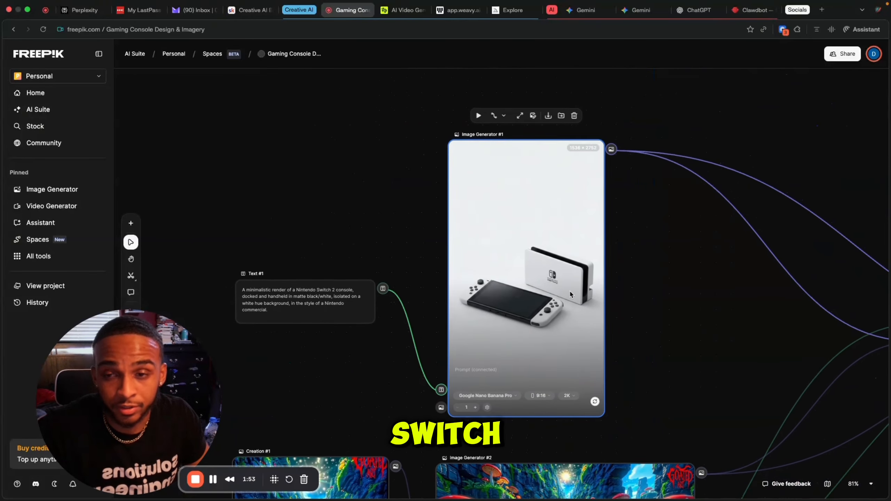
# Examine the Mario picture in Creation #1 and the prompt and settings of its widescreen version in Image Generator #2
pyautogui.scroll(-5, 570, 294)
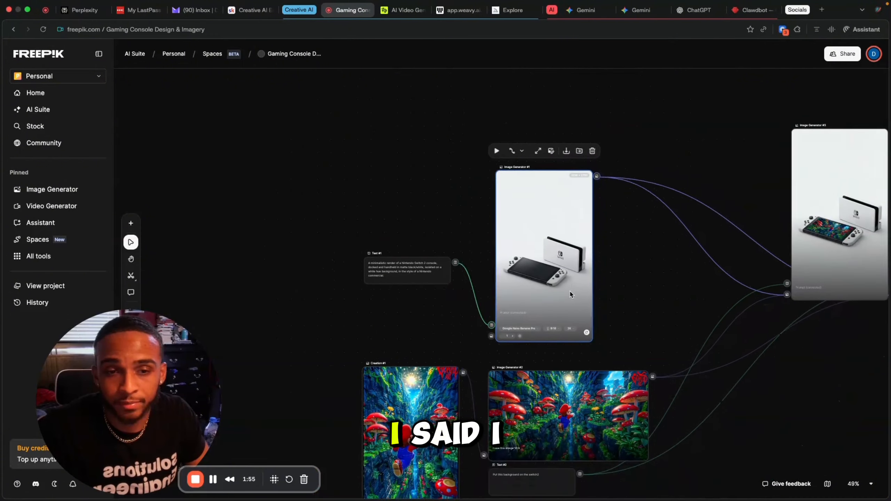
pyautogui.scroll(-5, 536, 285)
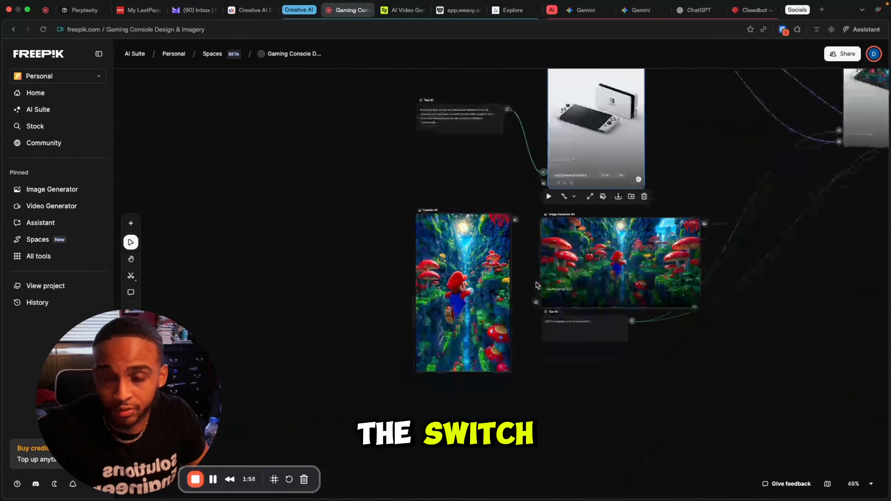
pyautogui.scroll(10, 502, 307)
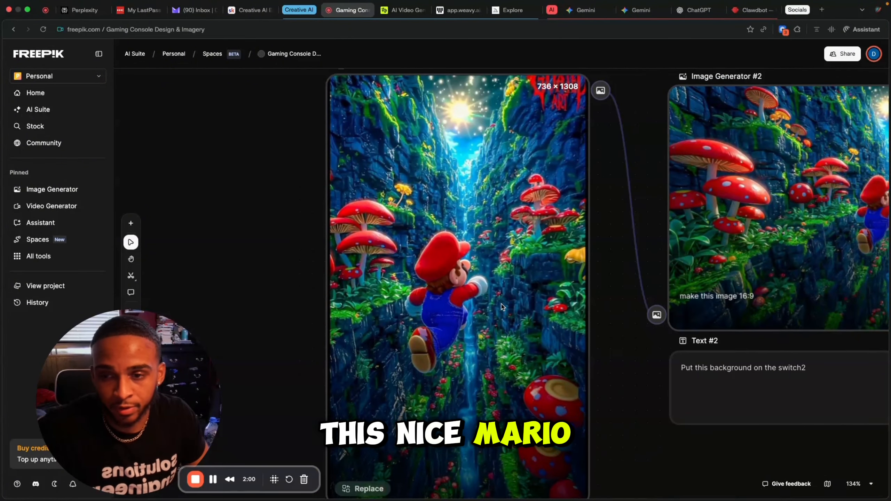
pyautogui.scroll(-5, 501, 307)
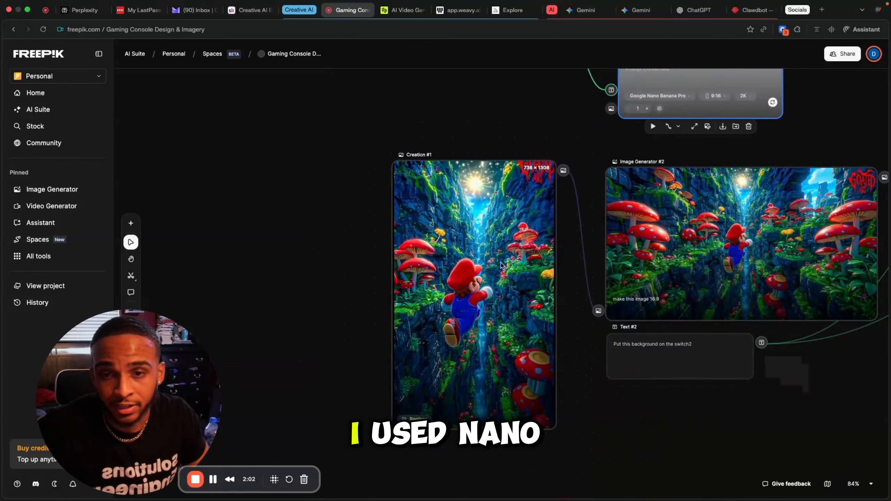
pyautogui.hscroll(3, 593, 256)
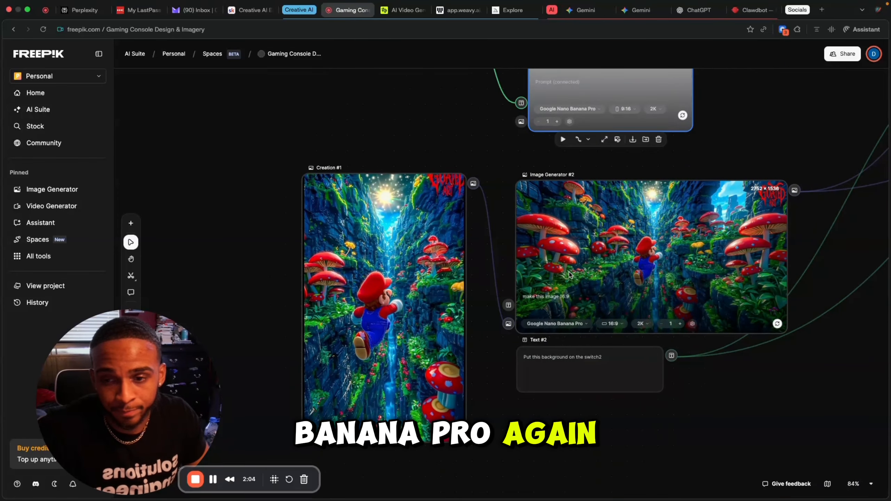
pyautogui.hscroll(3, 554, 284)
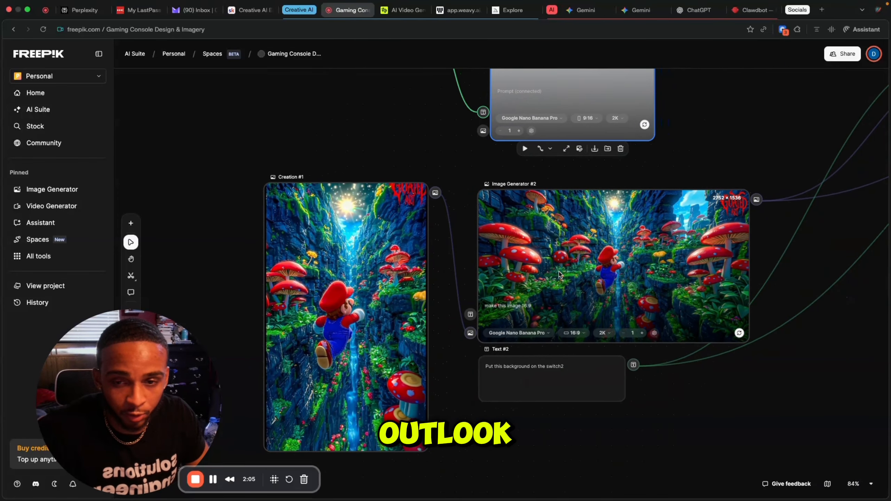
pyautogui.scroll(5, 560, 275)
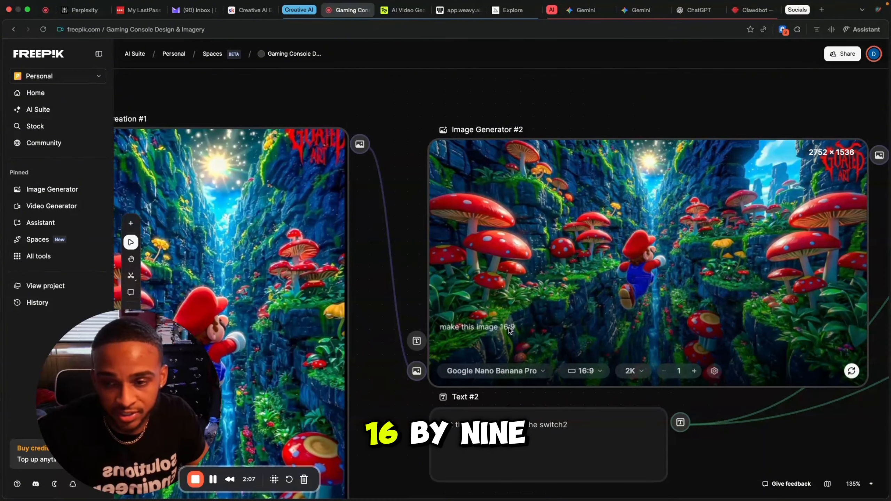
pyautogui.scroll(-4, 594, 333)
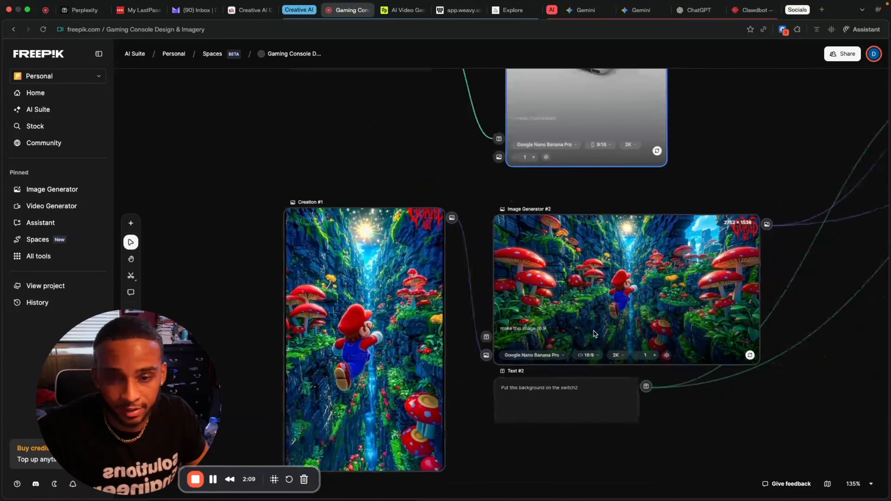
pyautogui.scroll(-6, 614, 285)
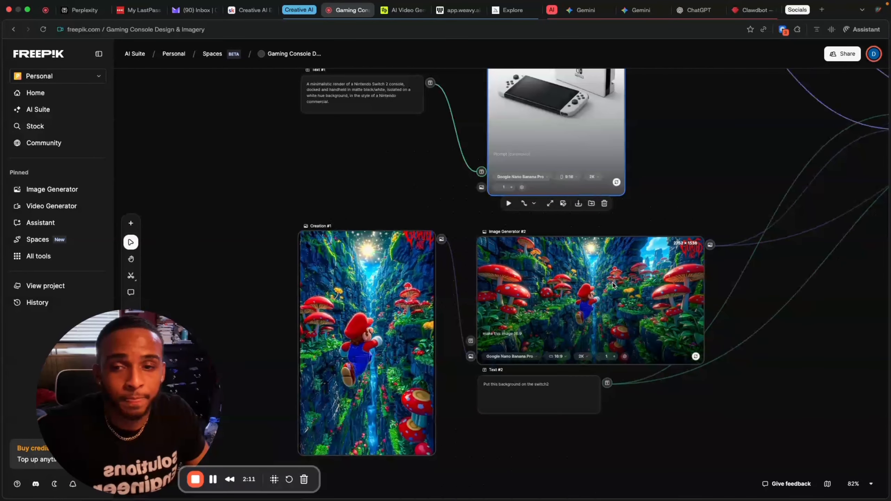
# Trace the connections from the console render and widescreen Mario image to the next generators, and read the Text #2 prompt
pyautogui.hscroll(2, 613, 283)
pyautogui.scroll(1, 612, 283)
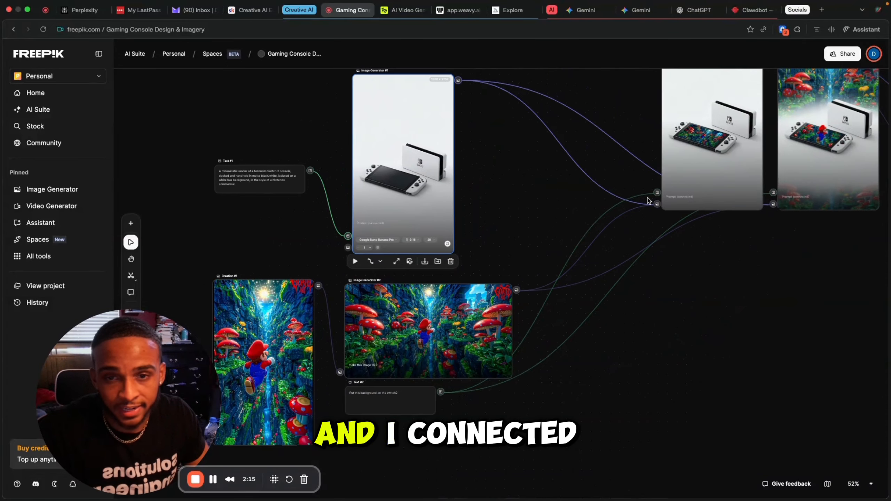
pyautogui.scroll(3, 672, 197)
pyautogui.hscroll(1, 671, 197)
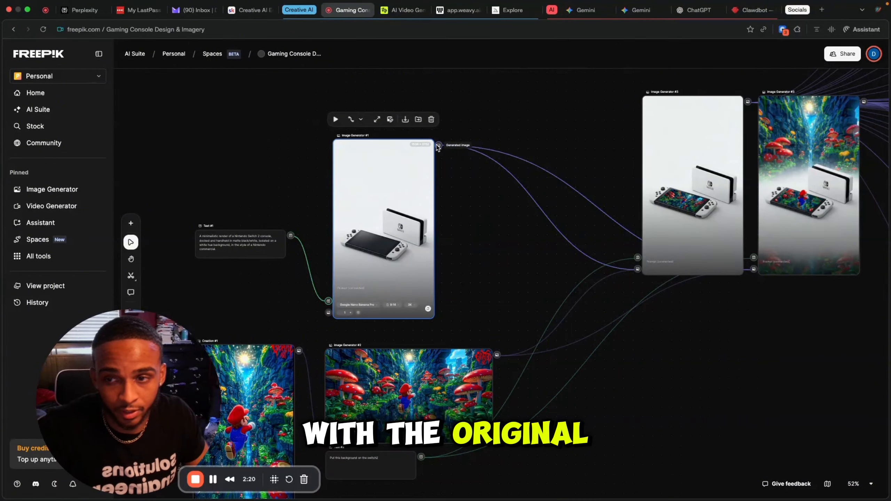
pyautogui.scroll(-5, 543, 298)
pyautogui.hscroll(-3, 543, 299)
pyautogui.scroll(10, 469, 297)
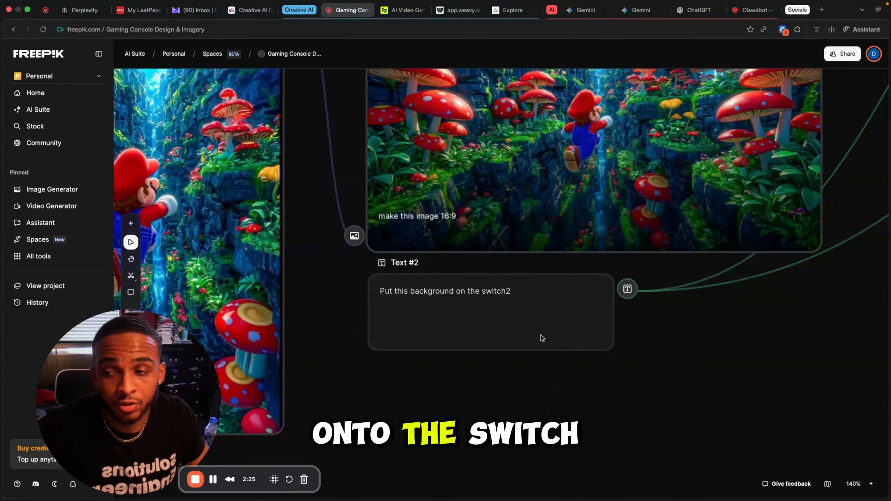
# Compare the two Image Generator #3 renders that place the Mario background on the console
pyautogui.scroll(-8, 542, 338)
pyautogui.scroll(4, 541, 341)
pyautogui.hscroll(4, 541, 340)
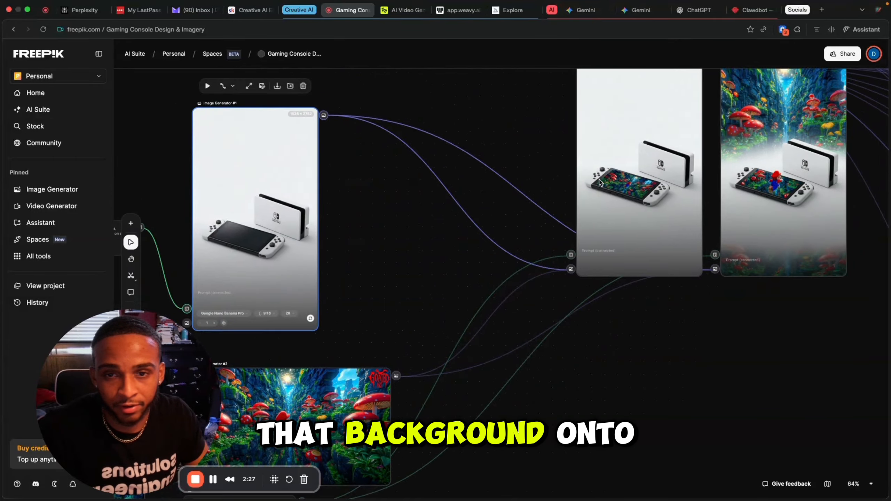
pyautogui.hscroll(2, 577, 220)
pyautogui.scroll(2, 577, 220)
pyautogui.scroll(6, 575, 225)
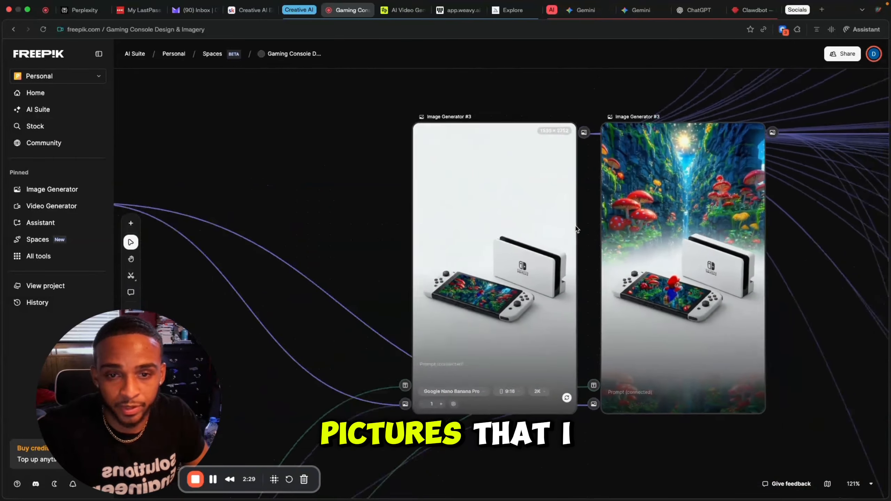
pyautogui.scroll(-2, 576, 229)
pyautogui.scroll(6, 576, 229)
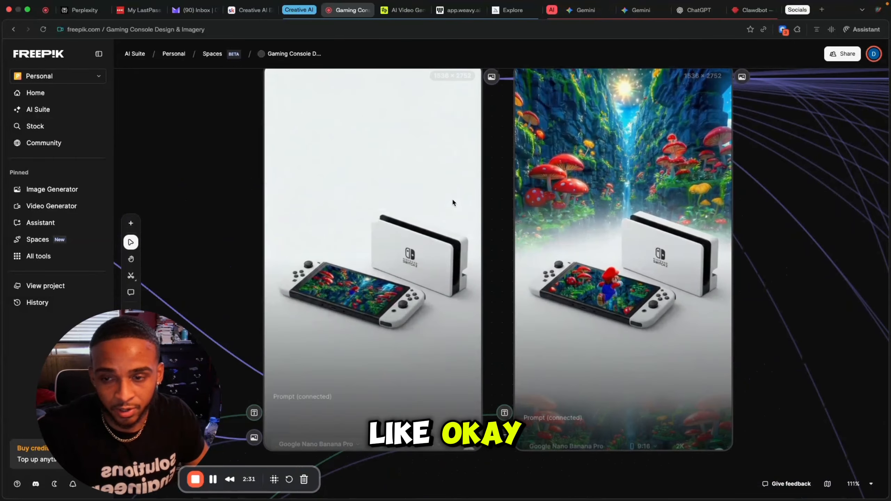
pyautogui.scroll(2, 595, 253)
pyautogui.hscroll(3, 595, 253)
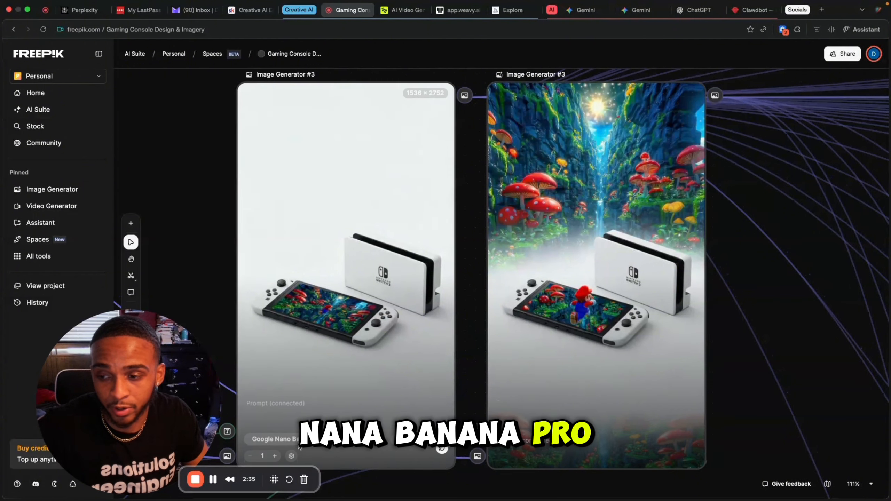
# Examine the prompt and image reference connections feeding the two Image Generator #3 nodes
pyautogui.scroll(-2, 277, 403)
pyautogui.hscroll(-3, 277, 403)
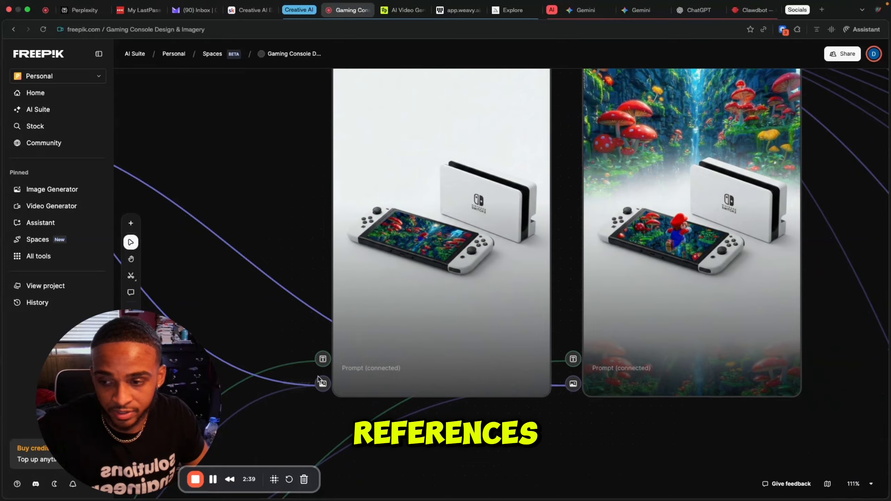
pyautogui.scroll(-3, 565, 278)
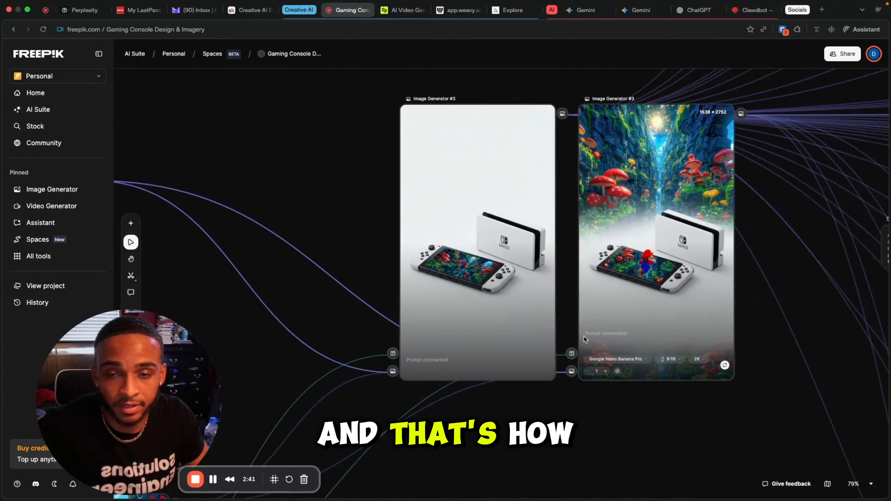
pyautogui.scroll(-3, 569, 273)
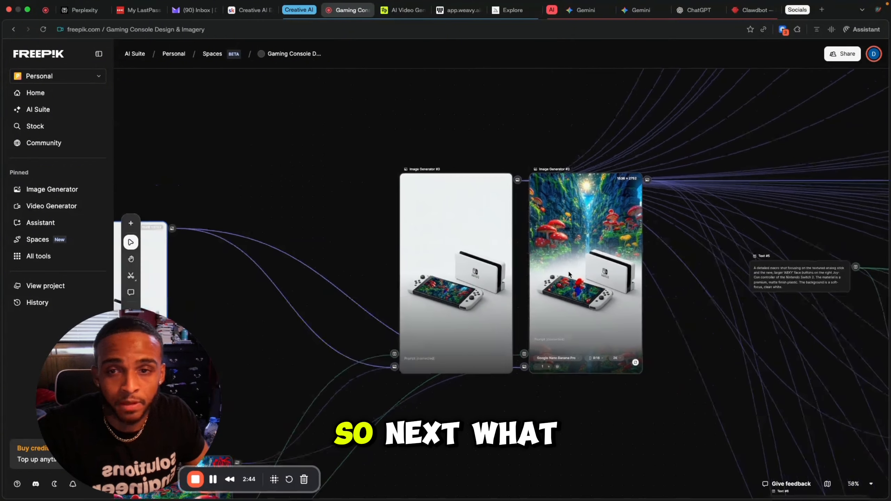
# Trace the connections from the Mario-background console render to the rows of product image generators
pyautogui.scroll(-5, 569, 273)
pyautogui.hscroll(5, 569, 273)
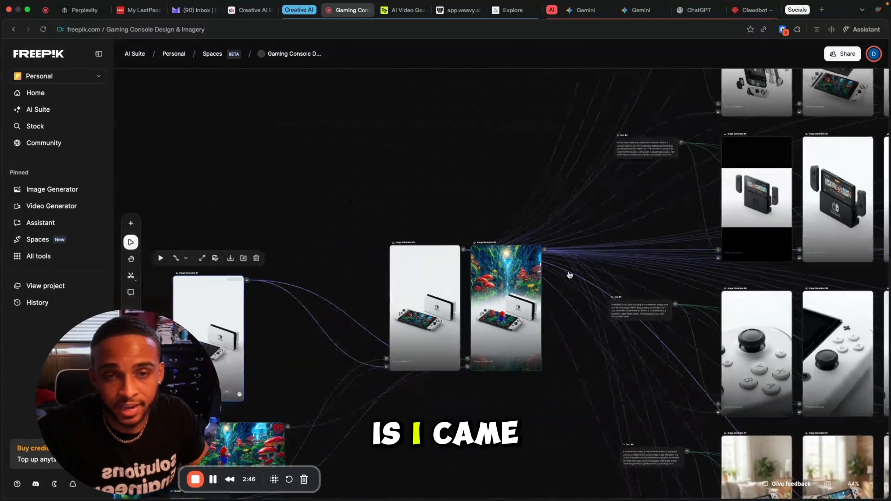
pyautogui.scroll(-3, 569, 275)
pyautogui.hscroll(3, 569, 274)
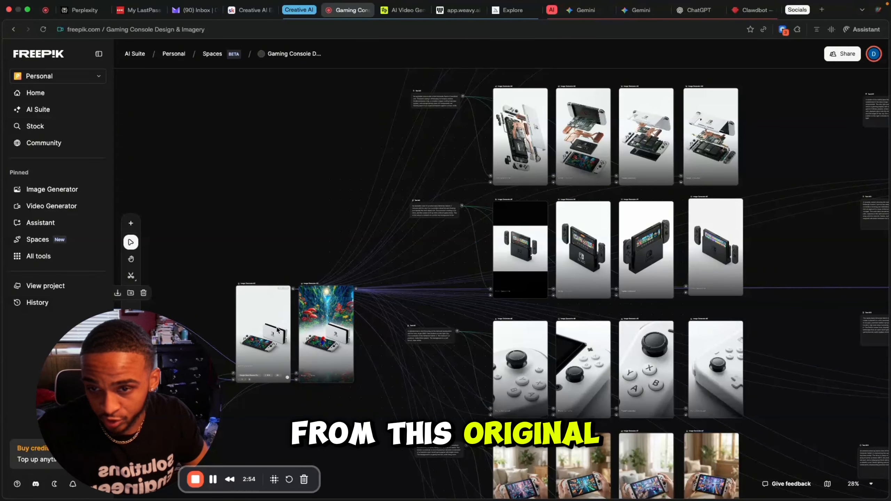
pyautogui.scroll(3, 502, 248)
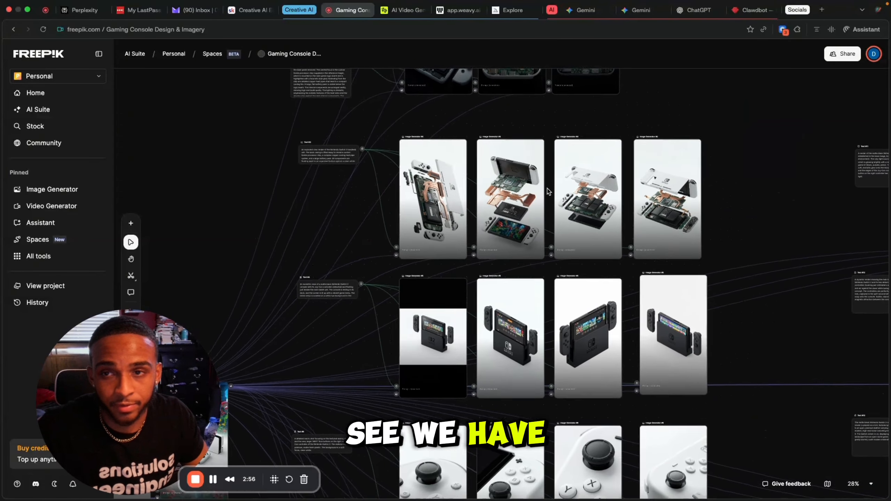
pyautogui.scroll(-3, 547, 188)
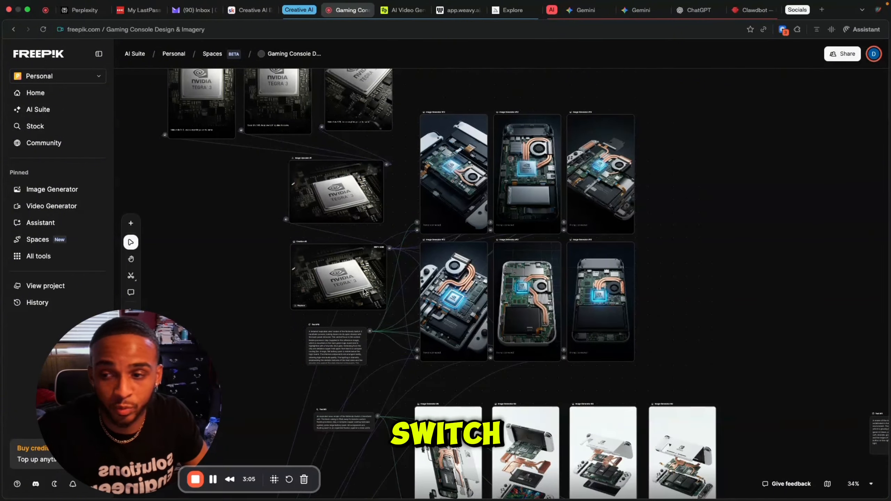
# Examine the Nvidia chip reference in Creation #2, the Text #15 prompt and the Image Generator #12 renders of the console's internals
pyautogui.scroll(8, 364, 292)
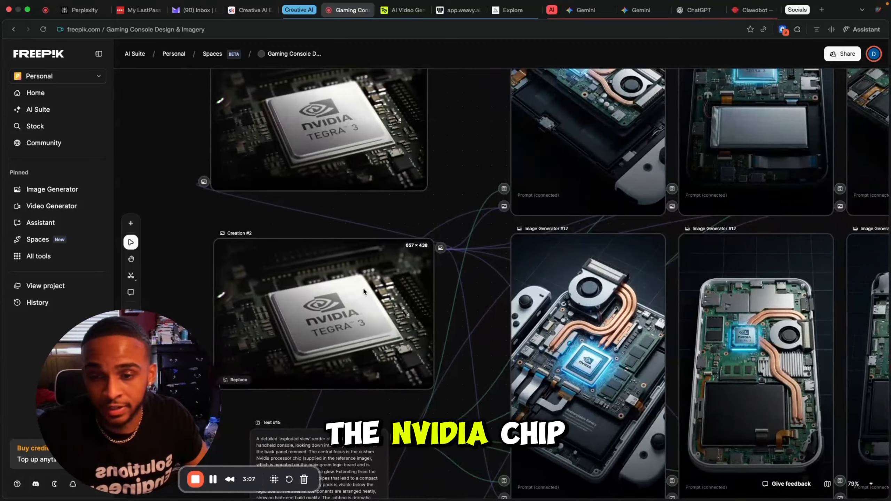
pyautogui.scroll(-5, 363, 287)
pyautogui.scroll(6, 384, 331)
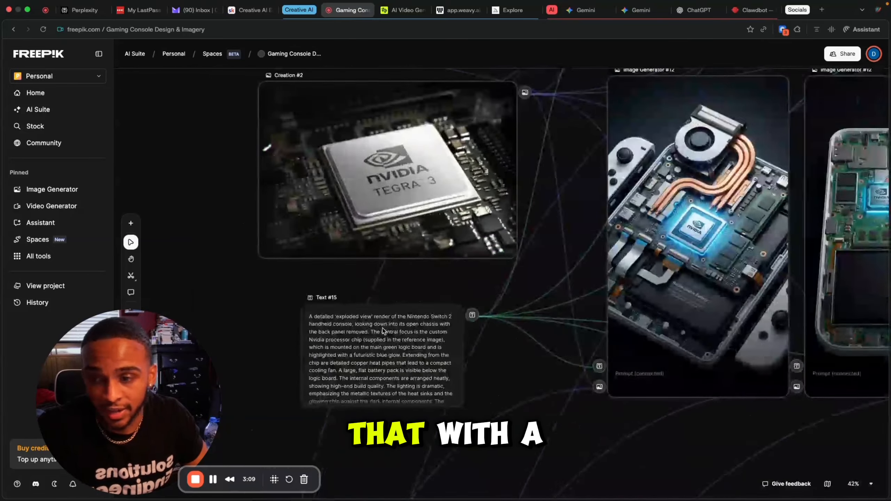
pyautogui.scroll(10, 384, 331)
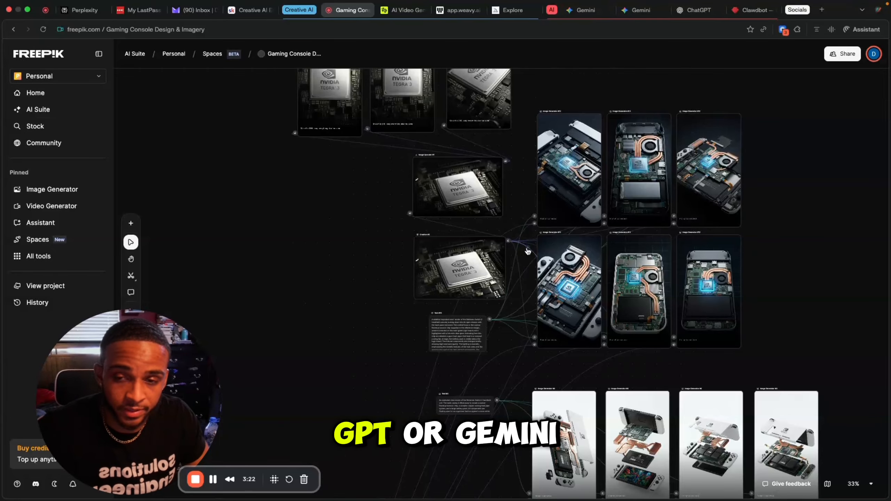
pyautogui.scroll(-5, 527, 251)
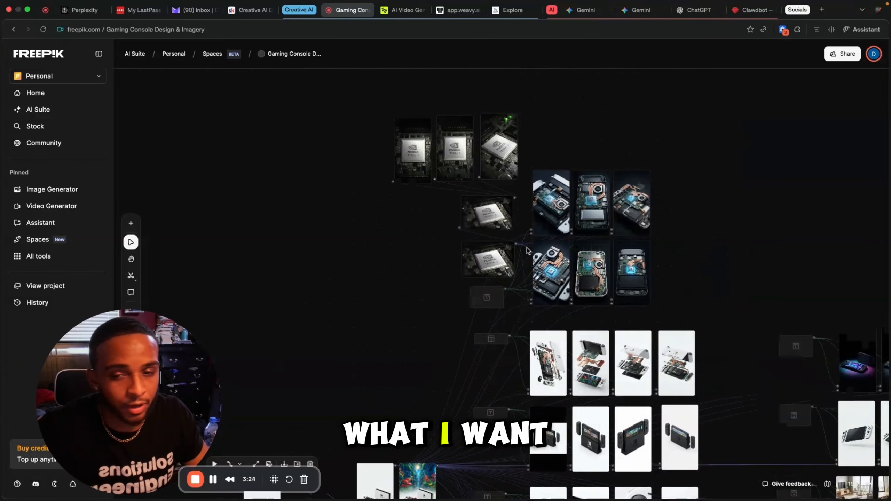
pyautogui.scroll(2, 528, 251)
pyautogui.scroll(5, 527, 251)
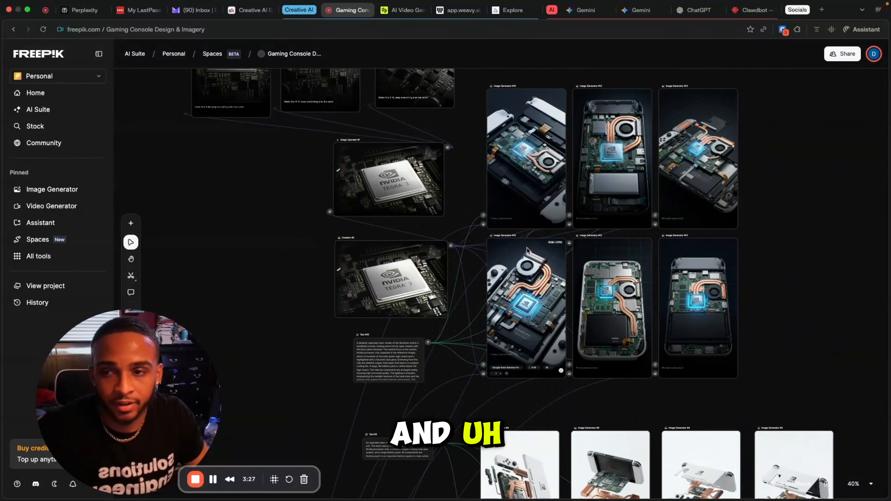
pyautogui.scroll(-5, 527, 251)
pyautogui.hscroll(5, 527, 251)
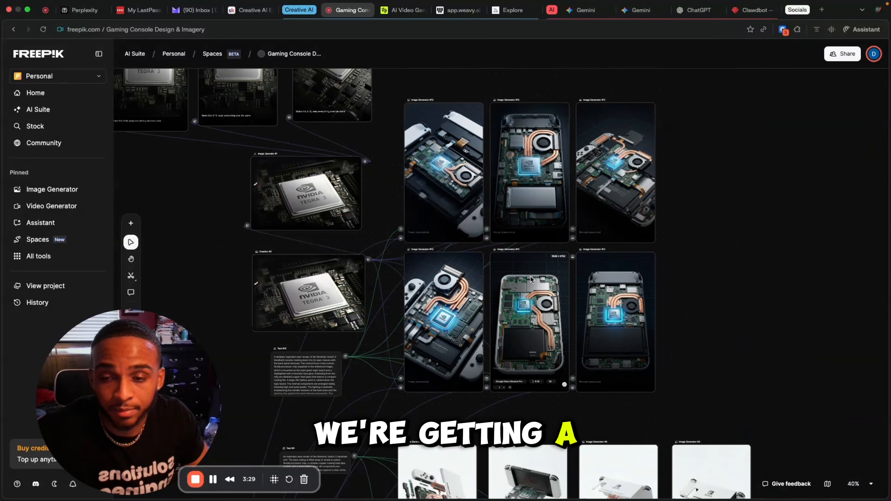
# Review the exploded views, docked black console renders and button close-ups in Image Generators #4, #5 and #6
pyautogui.scroll(-10, 531, 279)
pyautogui.scroll(3, 531, 280)
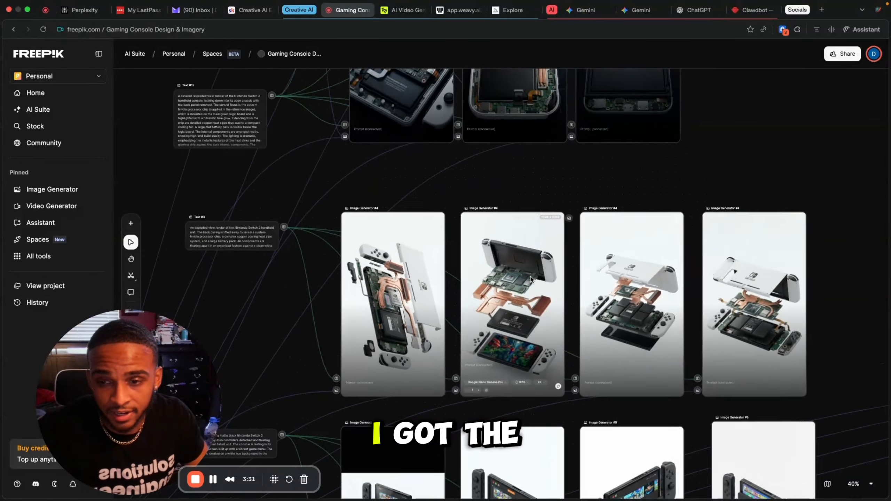
pyautogui.scroll(-10, 531, 279)
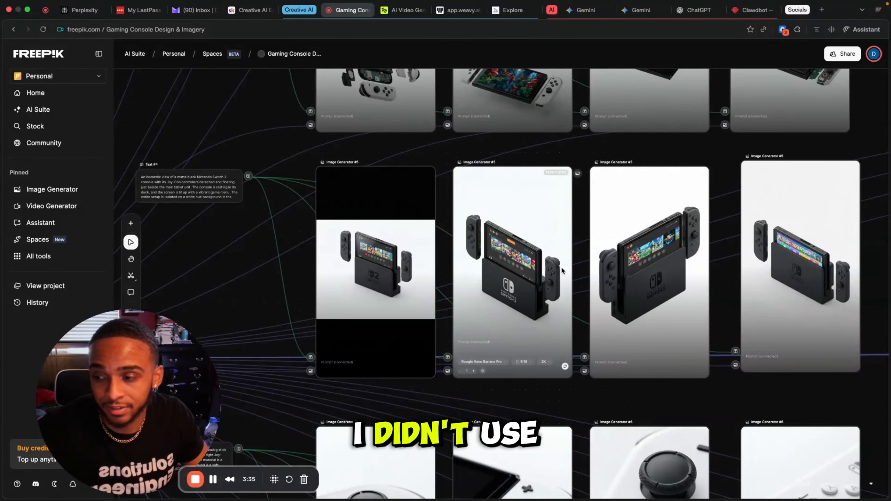
pyautogui.scroll(-3, 561, 270)
pyautogui.scroll(-5, 562, 270)
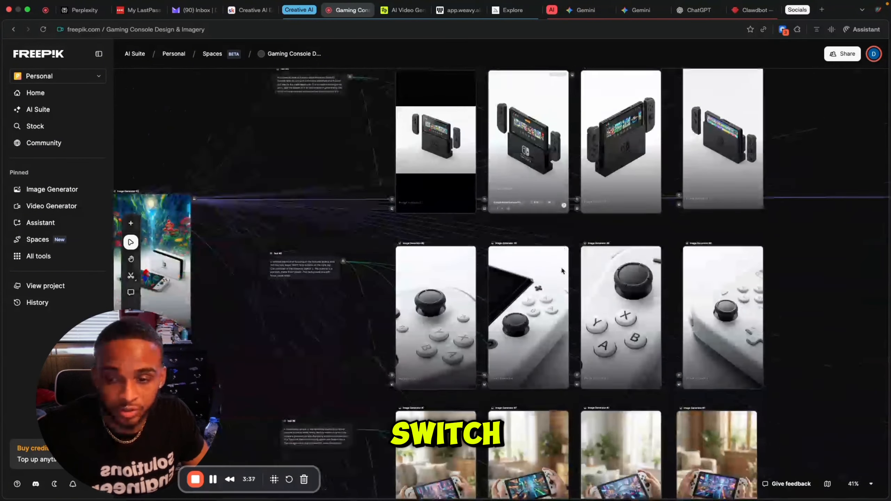
pyautogui.scroll(2, 566, 303)
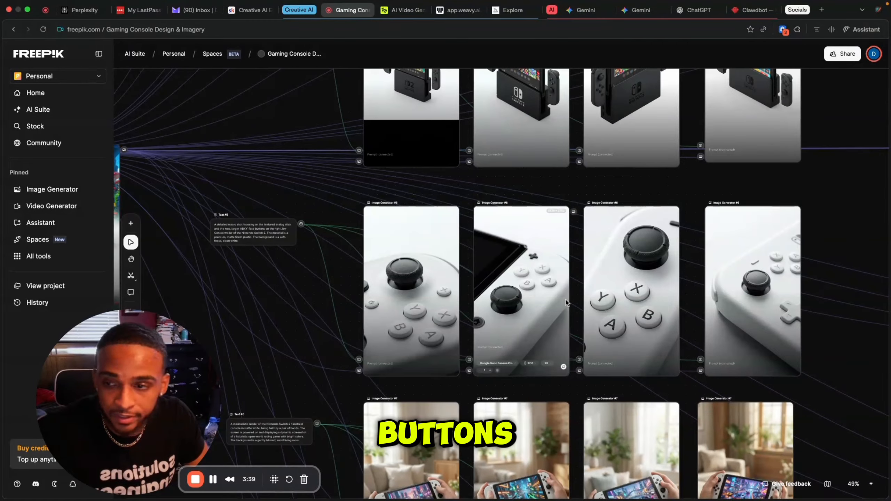
# Examine the handheld living-room renders in Image Generator #7 and read their Text #6 prompt
pyautogui.scroll(-7, 566, 302)
pyautogui.scroll(3, 566, 303)
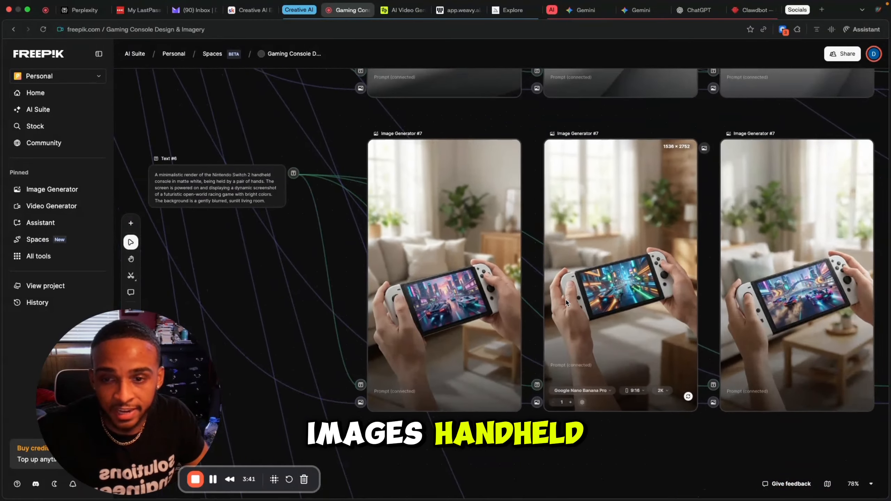
pyautogui.hscroll(-5, 566, 303)
pyautogui.scroll(2, 566, 302)
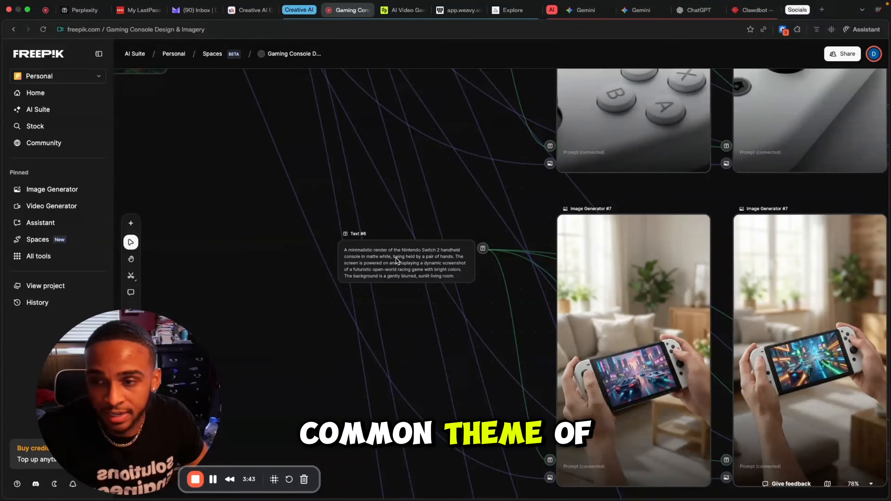
pyautogui.scroll(5, 415, 258)
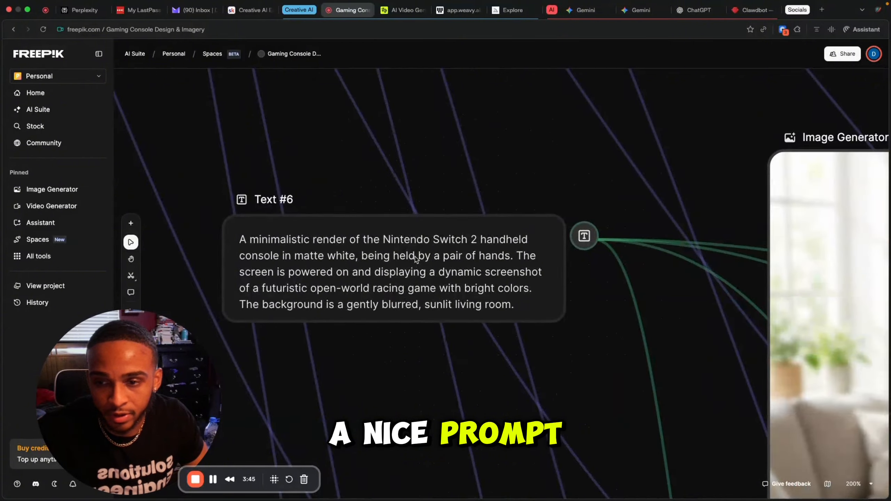
pyautogui.scroll(-8, 415, 258)
pyautogui.scroll(-2, 415, 258)
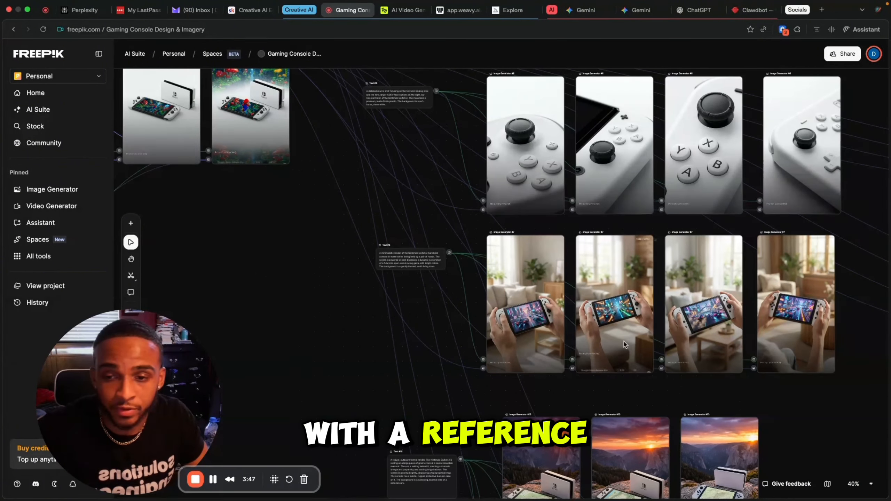
# Review the detached-controller renders in Image Generator #9, the desk scenes below them and the port close-ups in Image Generator #11
pyautogui.scroll(-5, 624, 344)
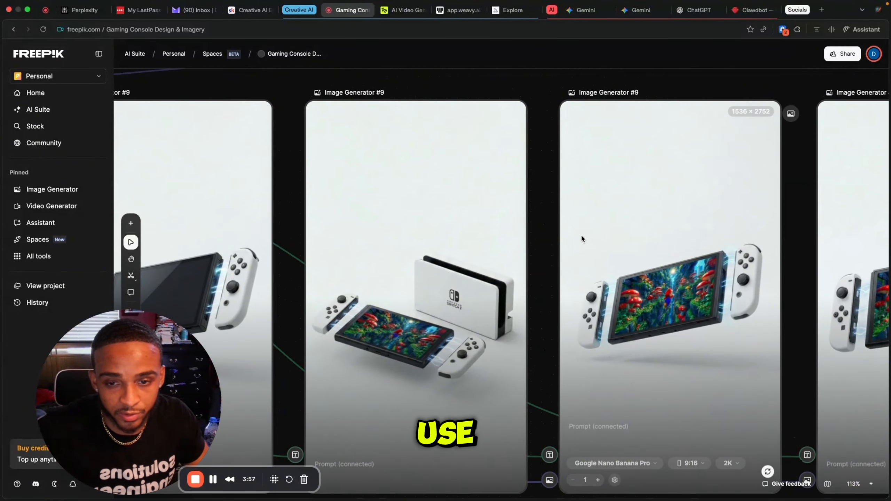
pyautogui.scroll(-8, 581, 239)
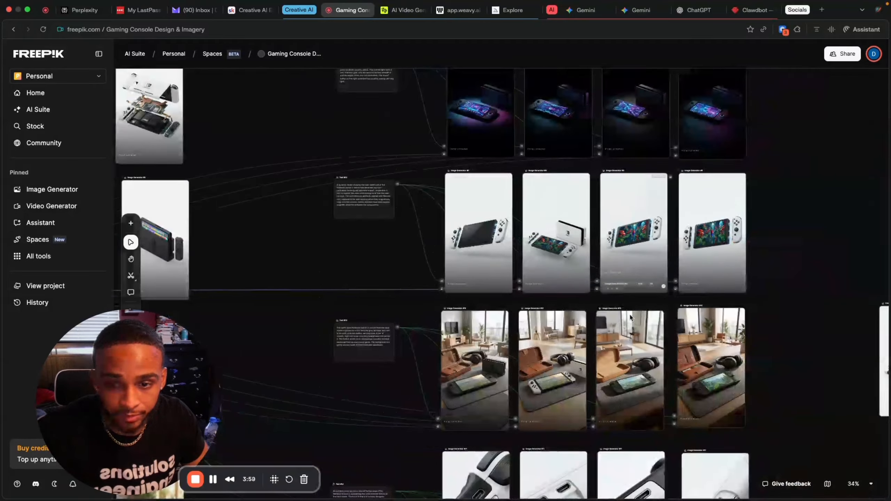
pyautogui.scroll(-5, 630, 318)
pyautogui.scroll(5, 627, 333)
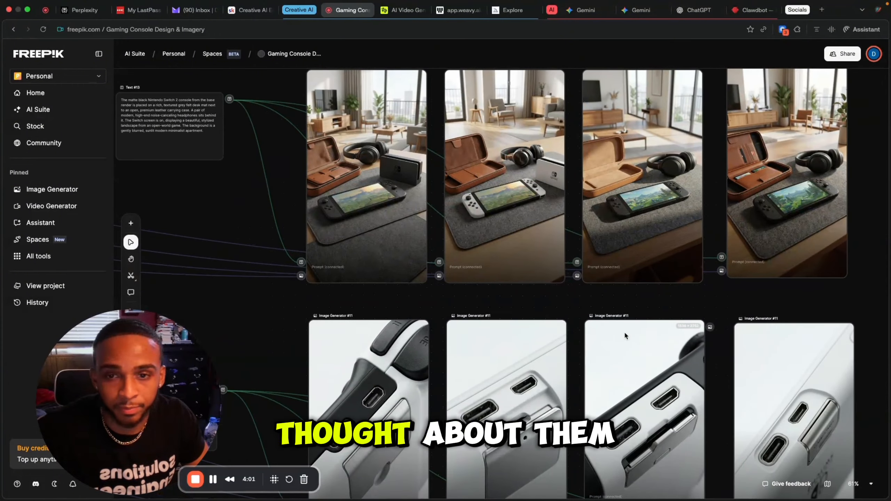
pyautogui.scroll(-8, 625, 334)
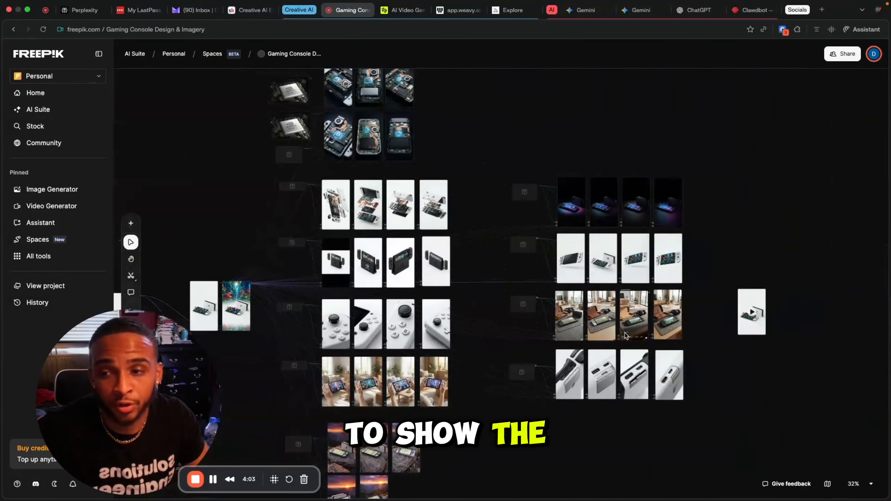
# Trace the whole workflow from the base console render and Mario images to all the derived picture rows
pyautogui.hscroll(-6, 626, 335)
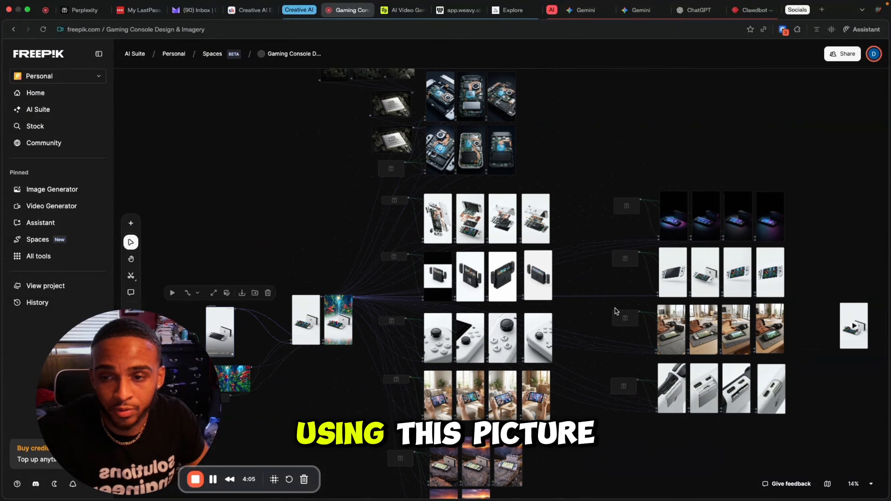
pyautogui.scroll(3, 497, 222)
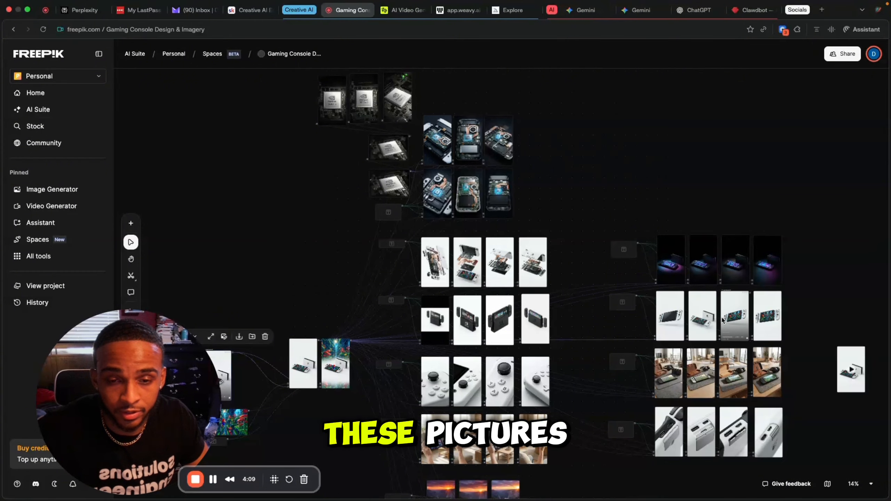
pyautogui.hscroll(-15, 596, 307)
pyautogui.hscroll(20, 616, 298)
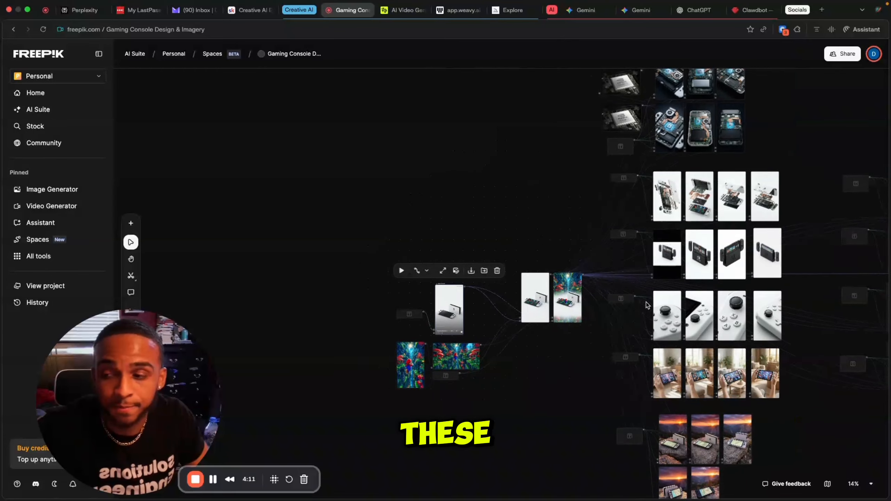
pyautogui.scroll(15, 498, 307)
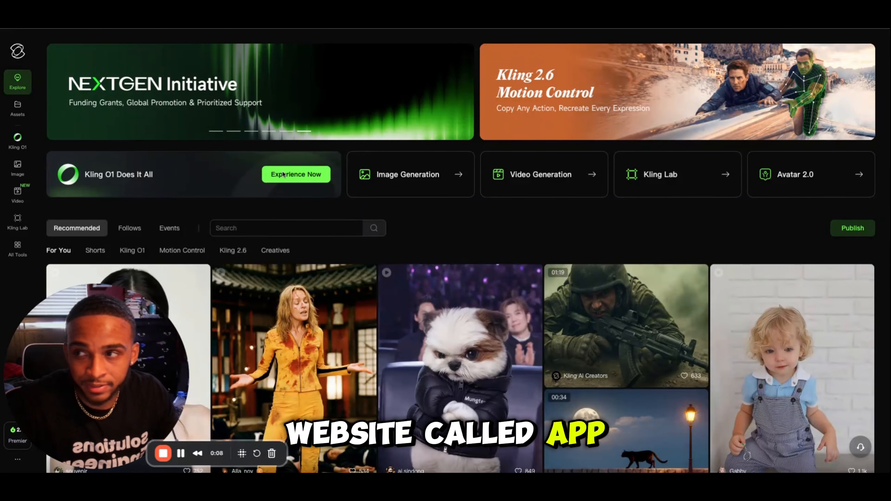
# Switch to Kling AI's video generator and select the earliest white console-and-dock video in the generation history
pyautogui.scroll(-1, 255, 194)
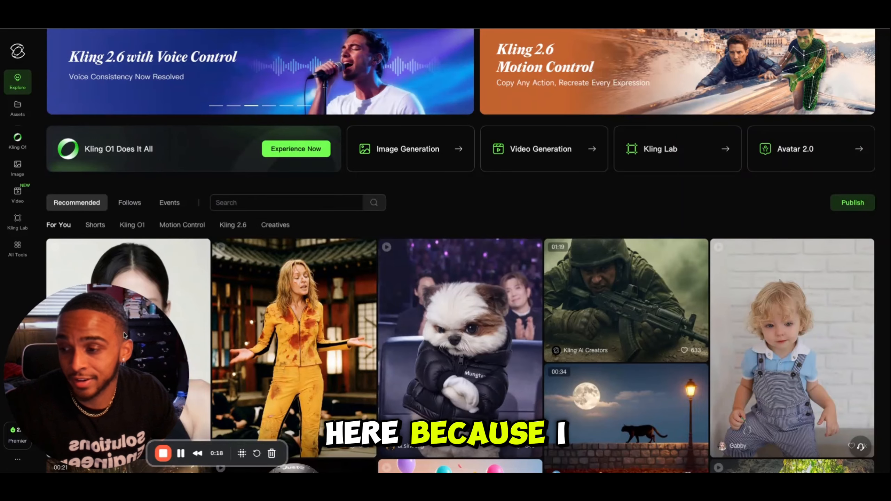
pyautogui.click(18, 194)
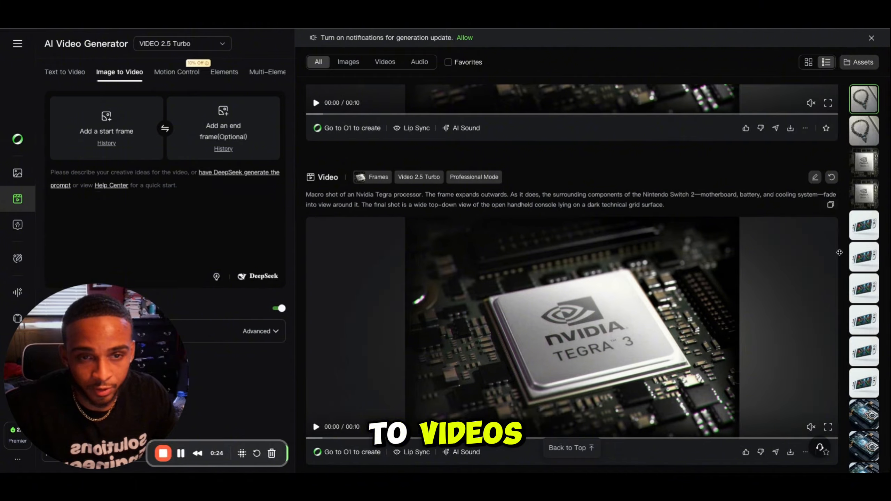
pyautogui.scroll(-5, 867, 260)
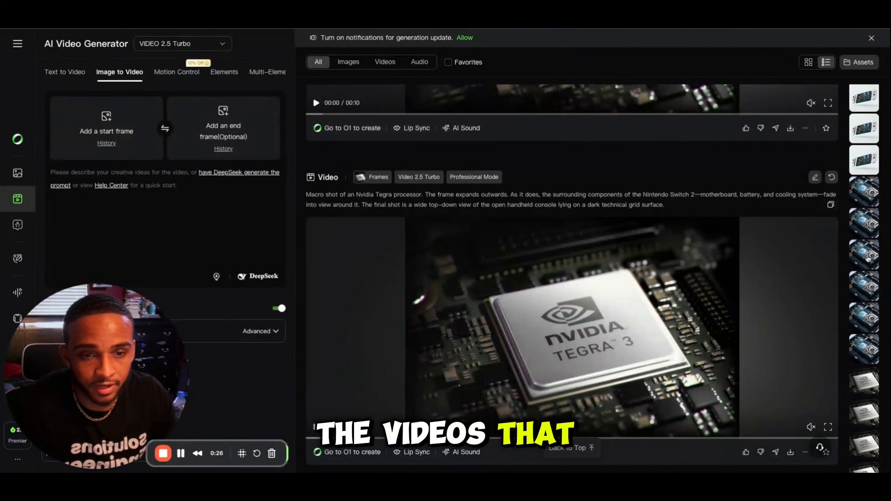
pyautogui.scroll(-5, 867, 259)
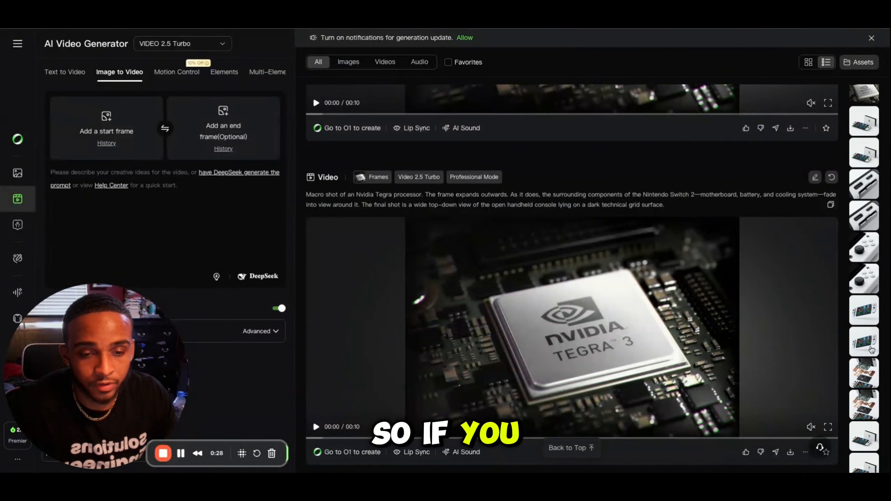
pyautogui.click(866, 401)
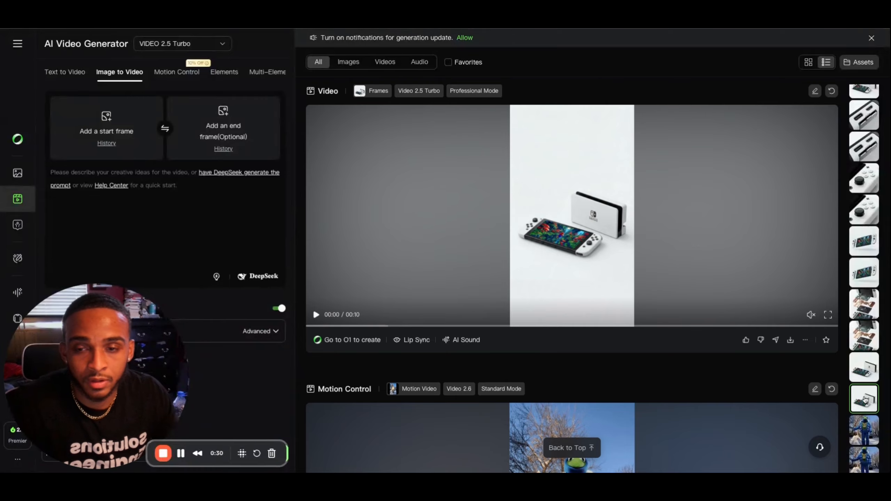
# Open the console-to-exploded-view video in detail, examine its start and end frames, and show the neighbouring newer generation
pyautogui.scroll(1, 852, 335)
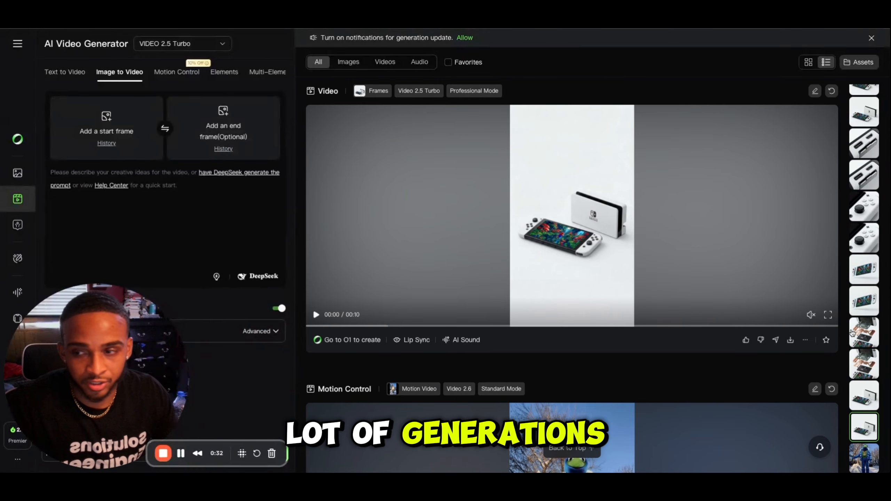
pyautogui.moveTo(696, 268)
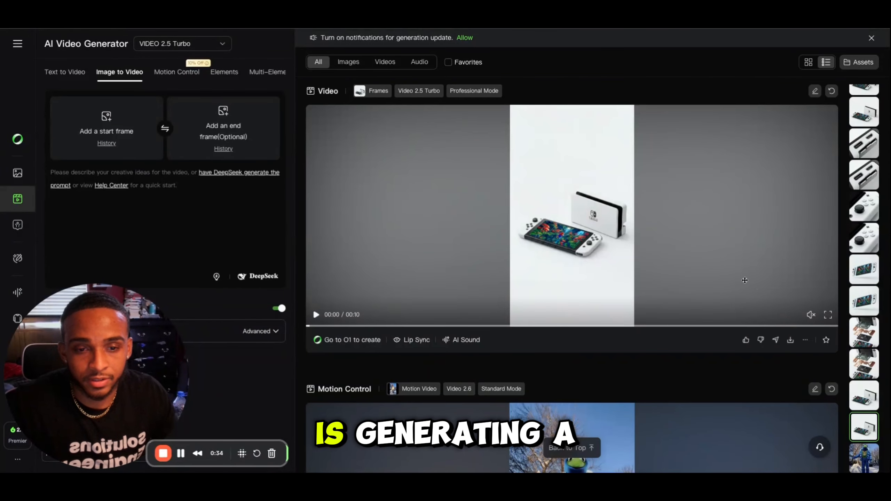
pyautogui.click(700, 272)
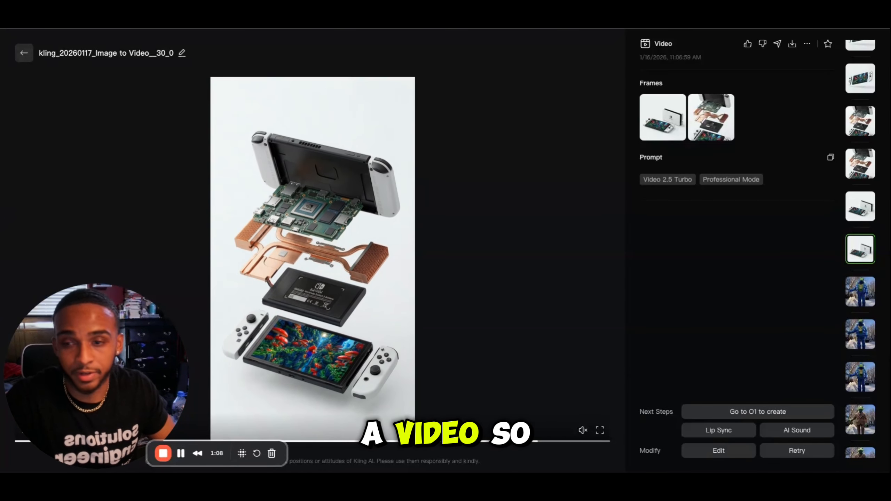
pyautogui.press('Up')
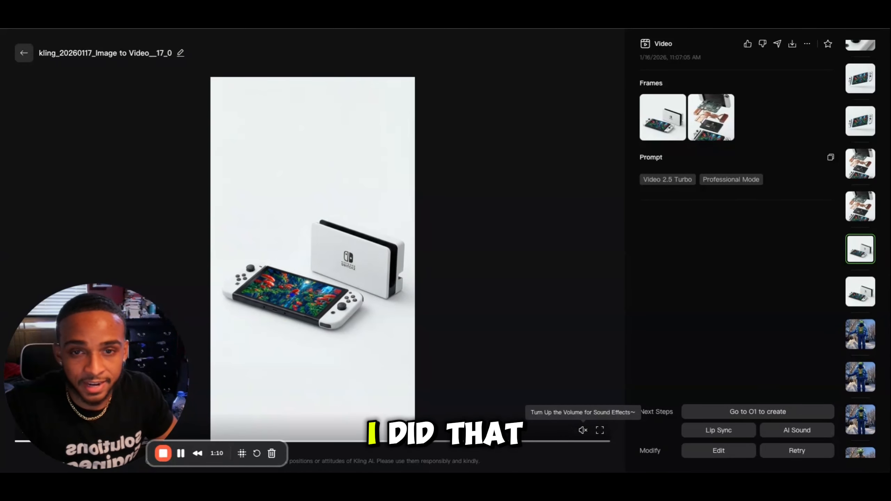
# Step through the newer generations from the exploded-view-to-console clip to the two floating-console clips that end on the thumbstick close-up
pyautogui.press('Up')
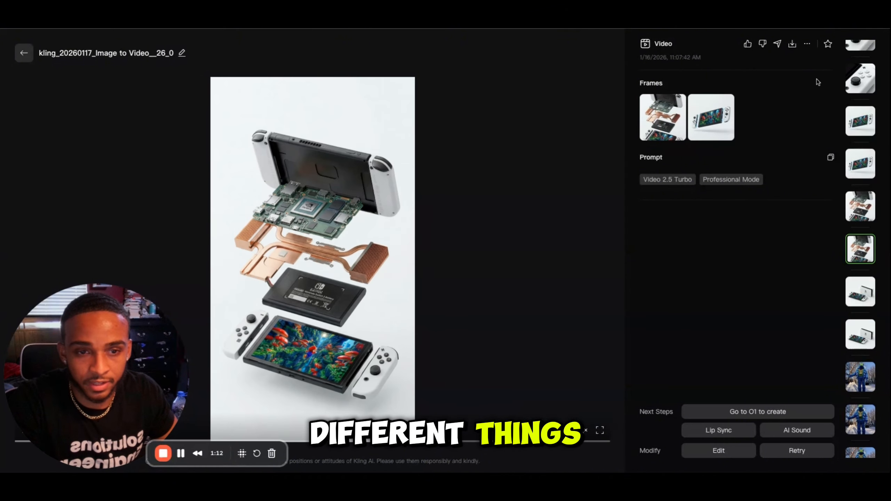
pyautogui.press('Up')
pyautogui.press('Up')
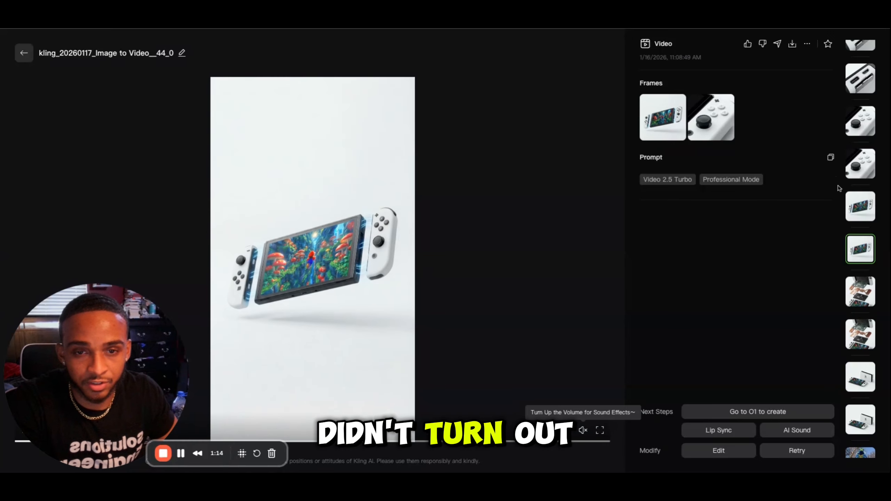
pyautogui.press('Up')
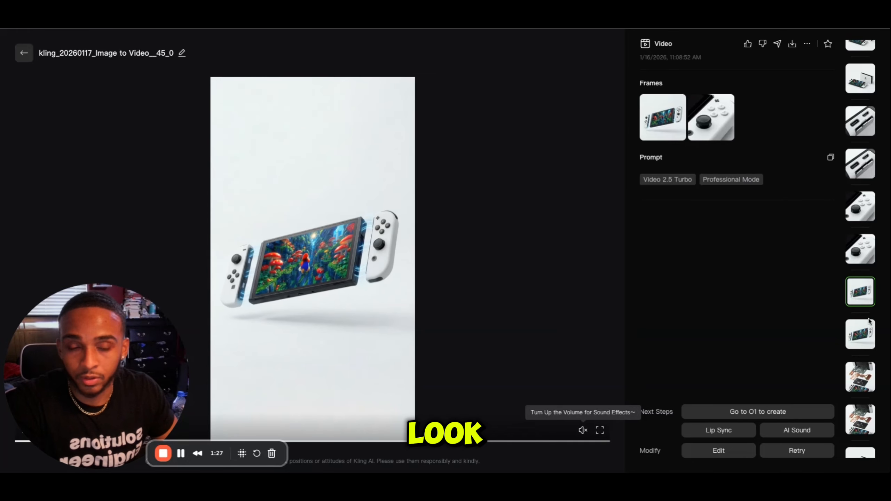
pyautogui.click(861, 333)
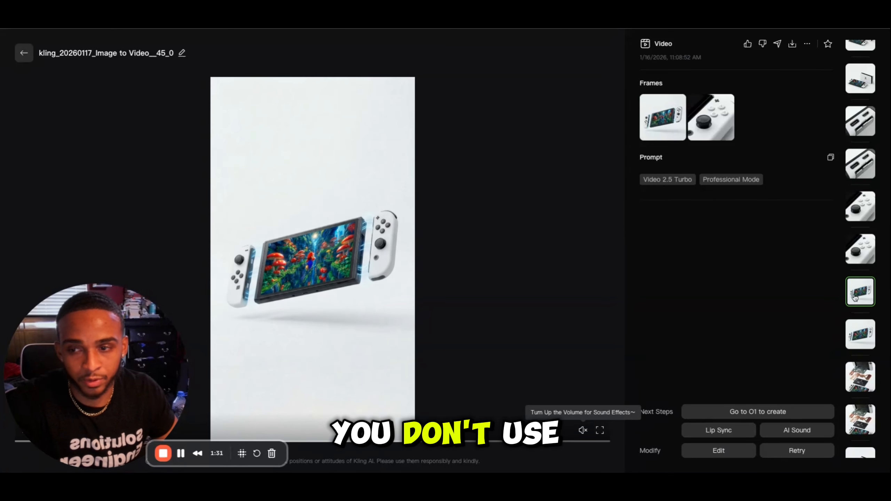
# View the thumbstick-to-ports video, and continue to the newer clip that goes from the port close-up to the docked console
pyautogui.click(856, 250)
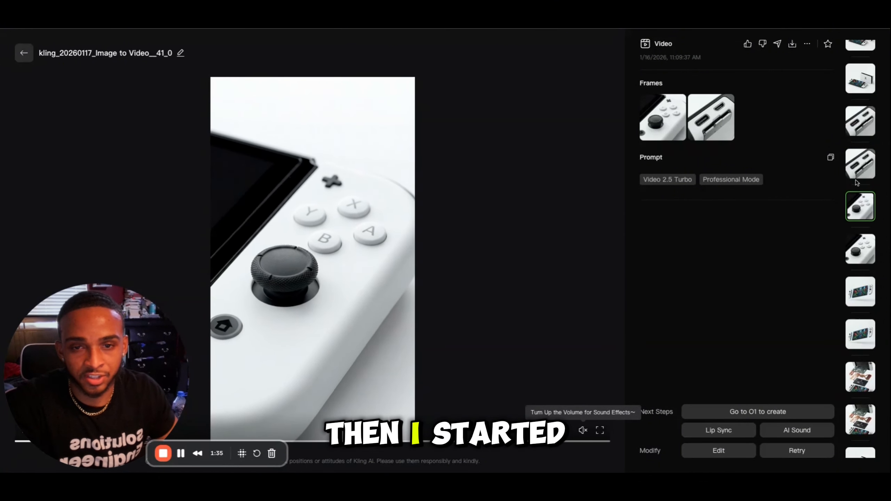
pyautogui.click(854, 172)
pyautogui.scroll(1, 855, 135)
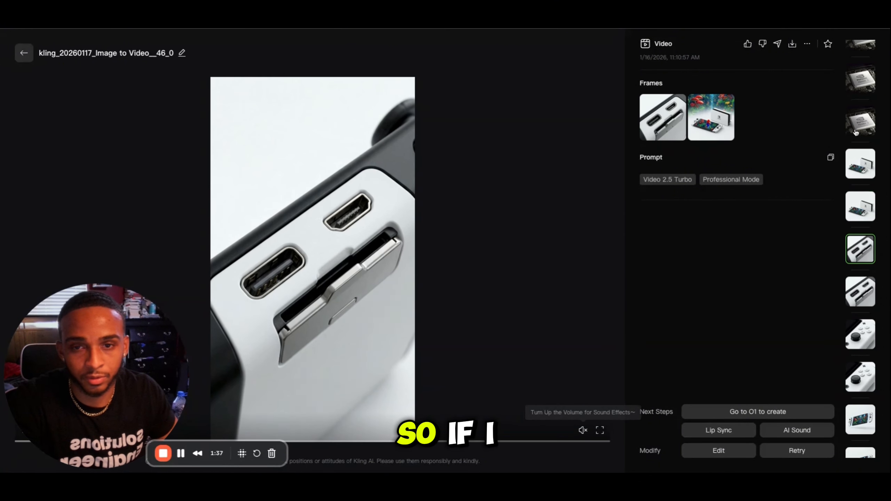
# Examine the prompt and frames of the console-to-NVIDIA-chip video, and return to the older exploded-view-to-console generation
pyautogui.click(856, 133)
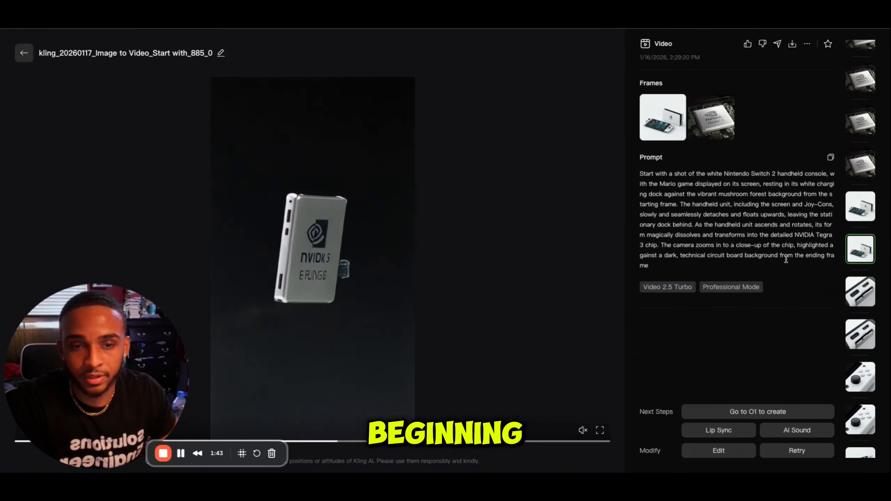
pyautogui.scroll(-5, 807, 281)
pyautogui.scroll(-3, 813, 284)
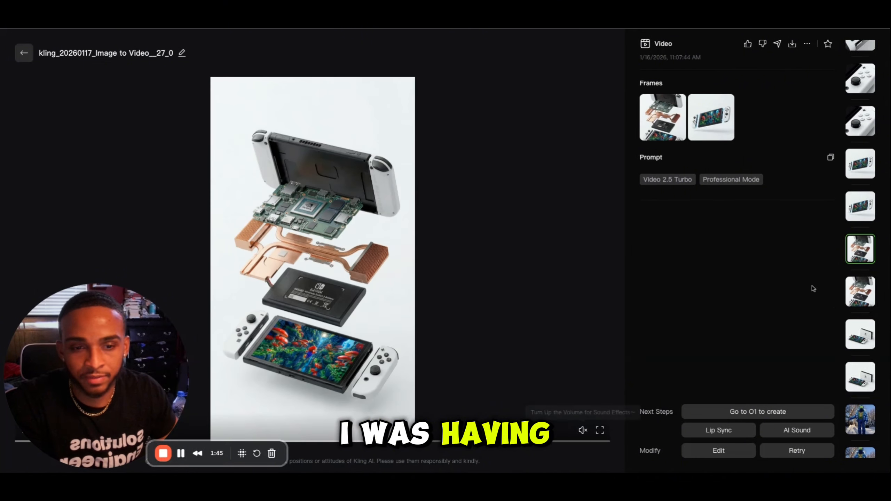